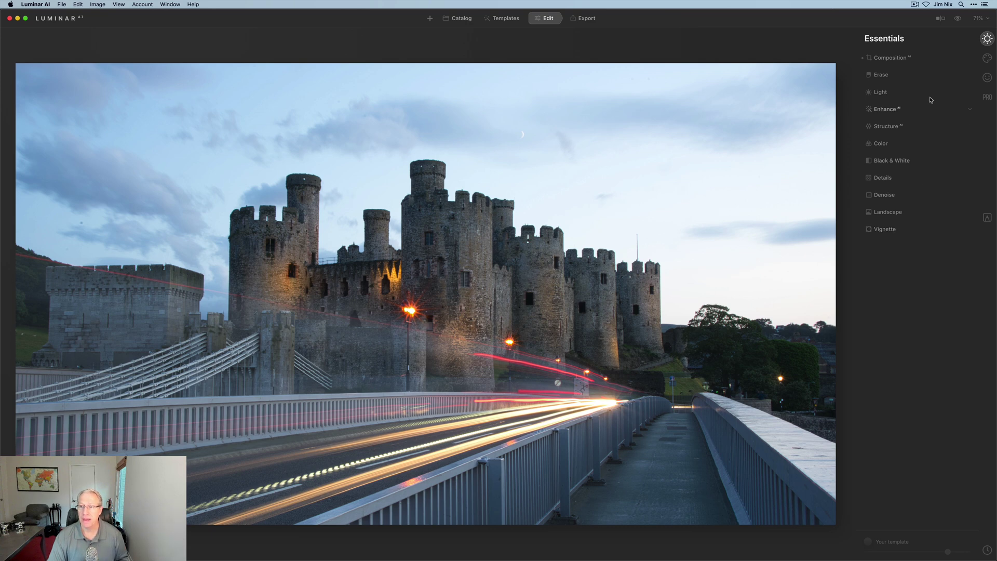
Step: In Sky AI, replace the sky with the custom image Suess-Cloud-Sky_110.JPG
left_click(988, 59)
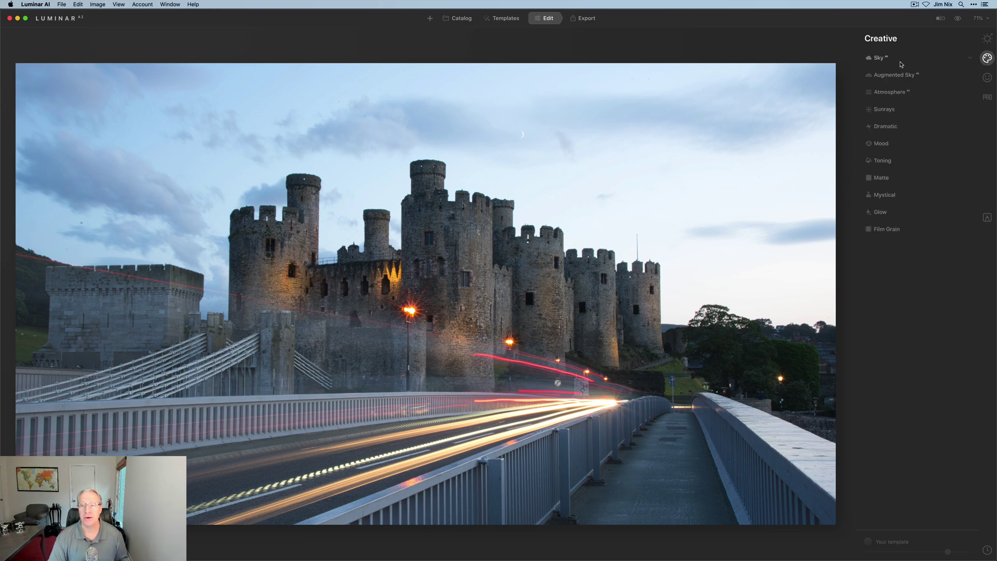
left_click(883, 58)
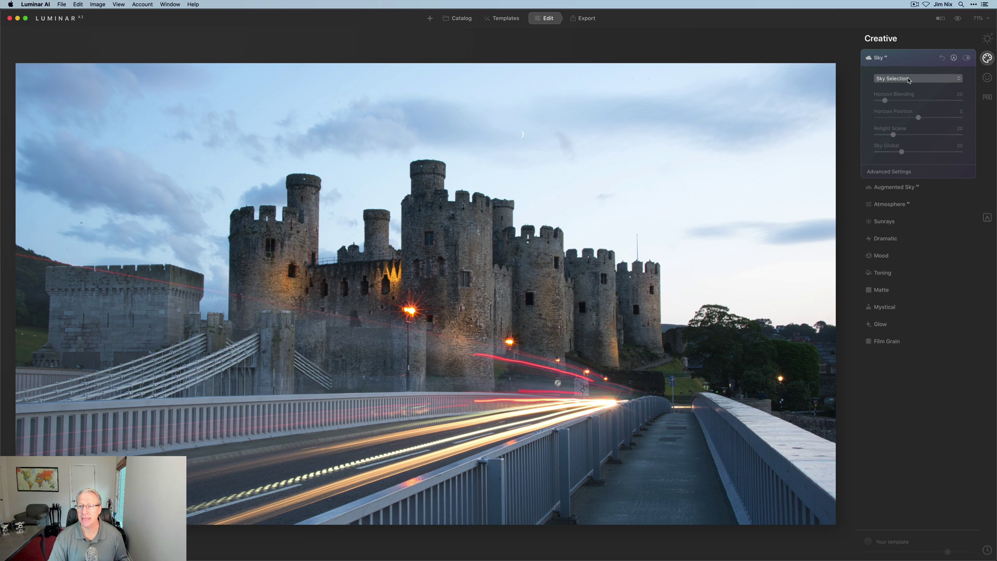
left_click(909, 78)
left_click(911, 333)
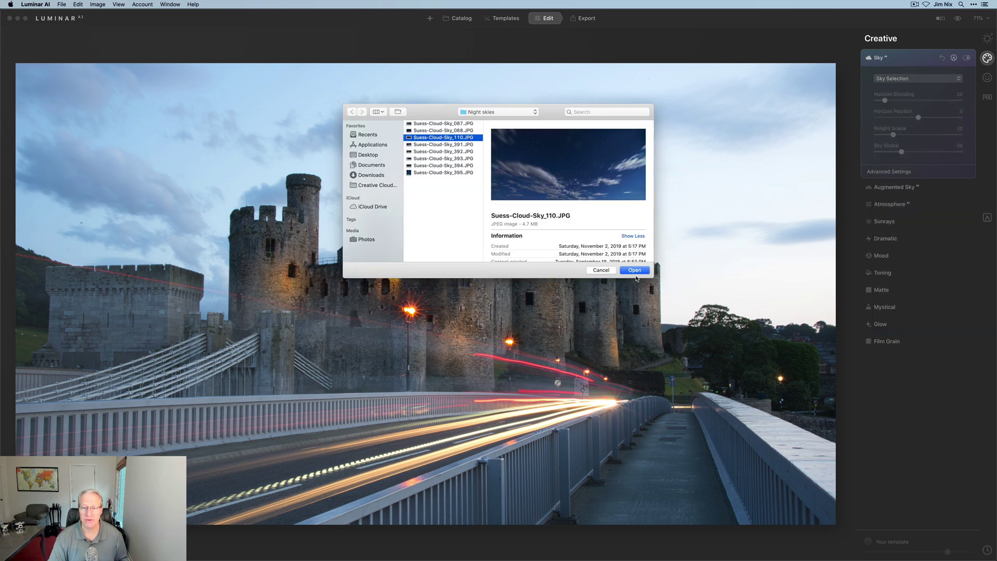
left_click(636, 271)
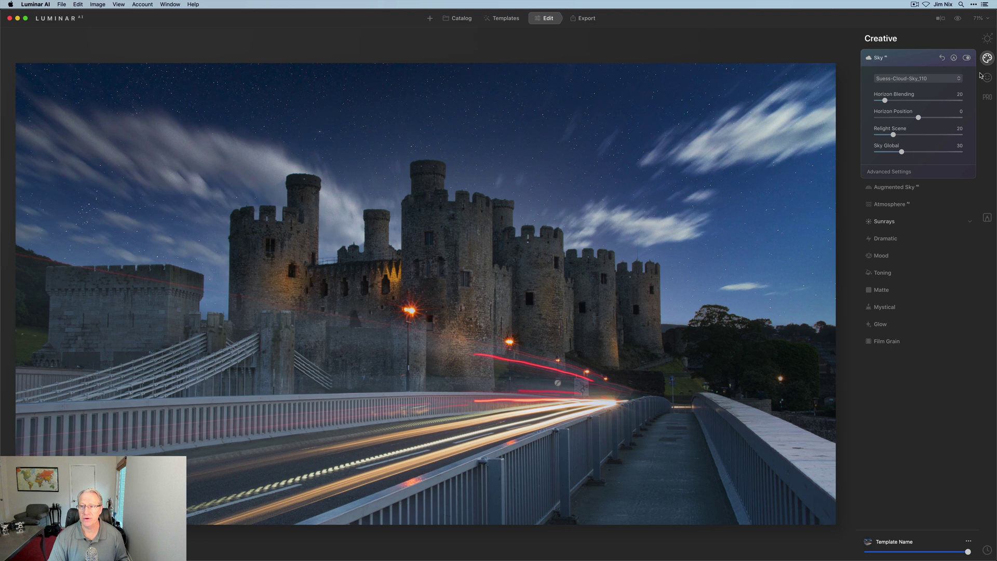
Step: Return to Essentials and toggle the preview to compare against the original photo
left_click(987, 39)
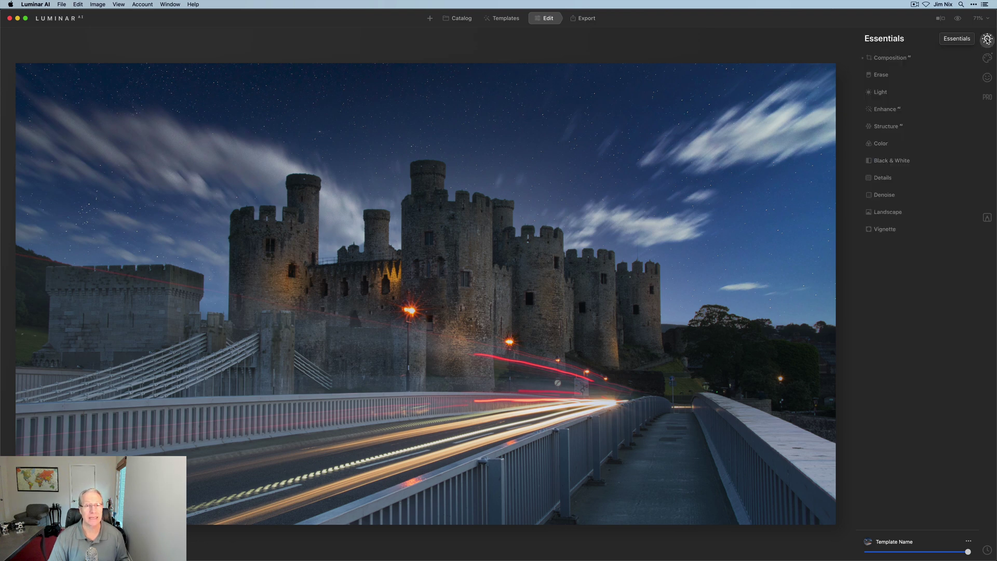
left_click(958, 19)
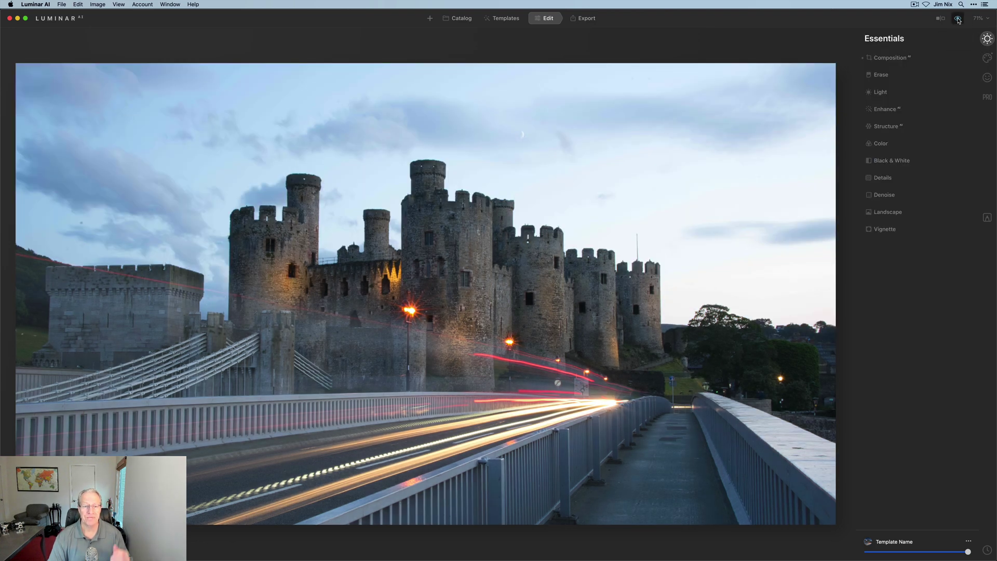
left_click(959, 19)
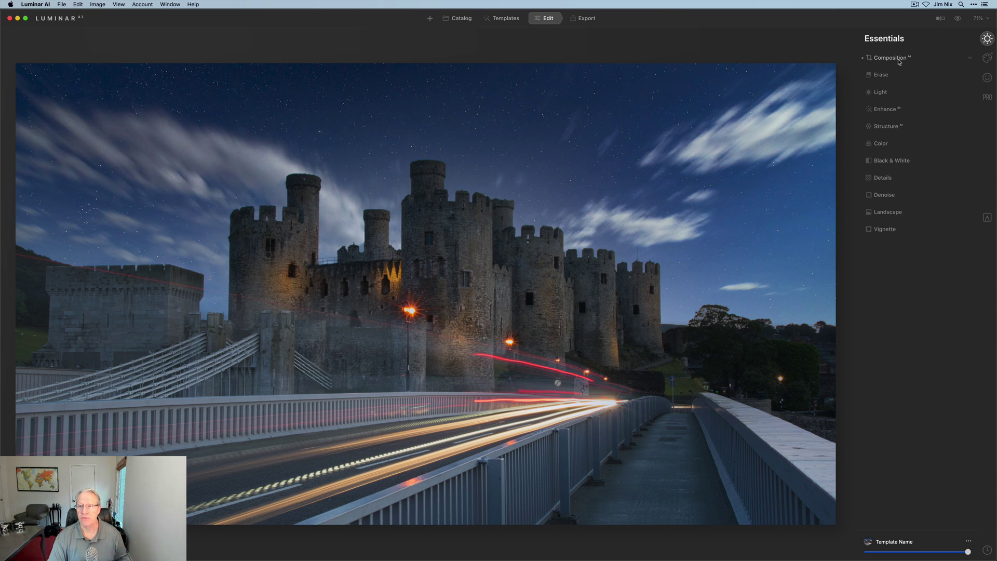
Step: Set Smart Contrast 64, Highlights -68, Shadows -29, and raise Enhance AI Accent to about 15
left_click(890, 95)
left_click_drag(892, 149, 892, 150)
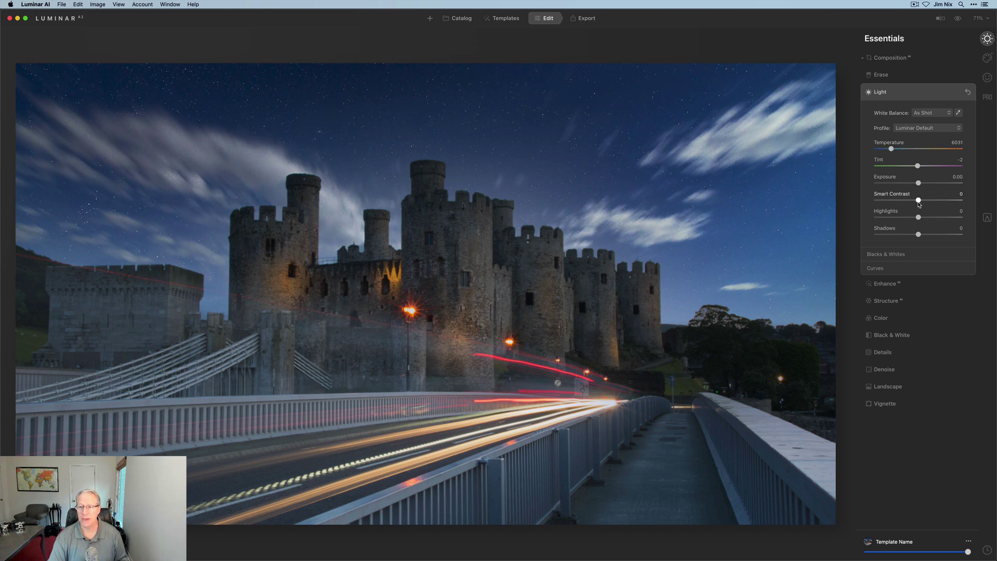
left_click_drag(919, 201, 907, 237)
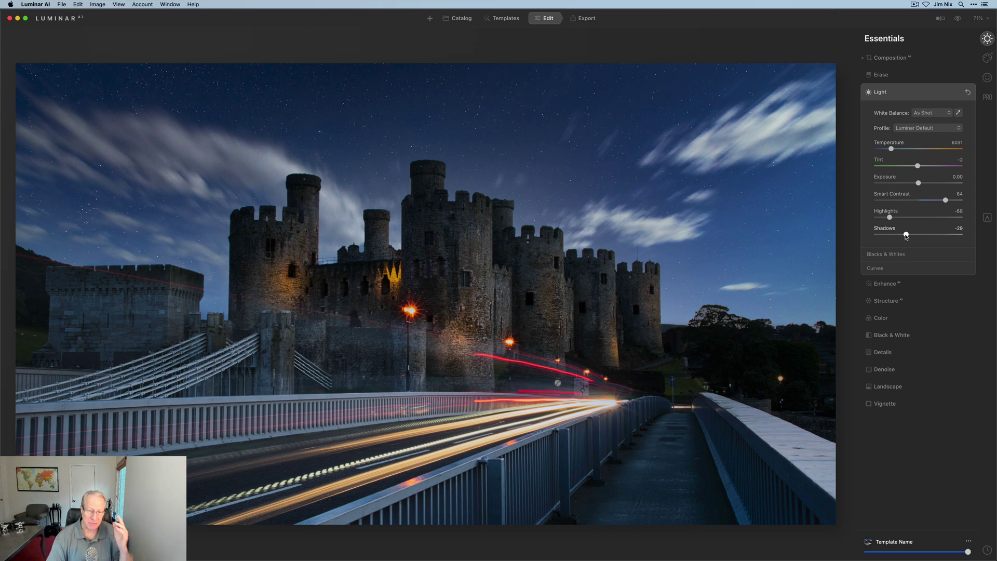
left_click(886, 285)
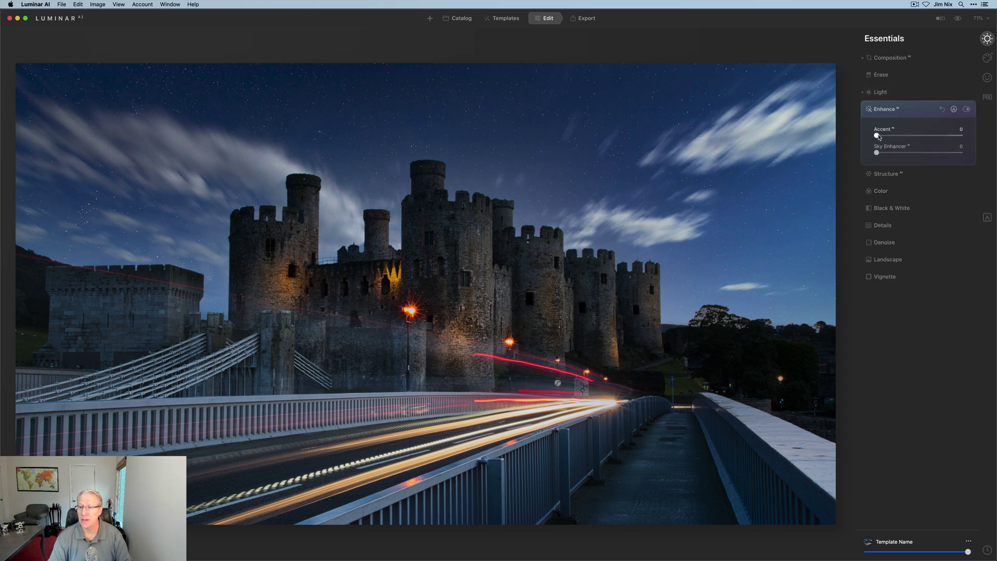
left_click_drag(878, 135, 892, 137)
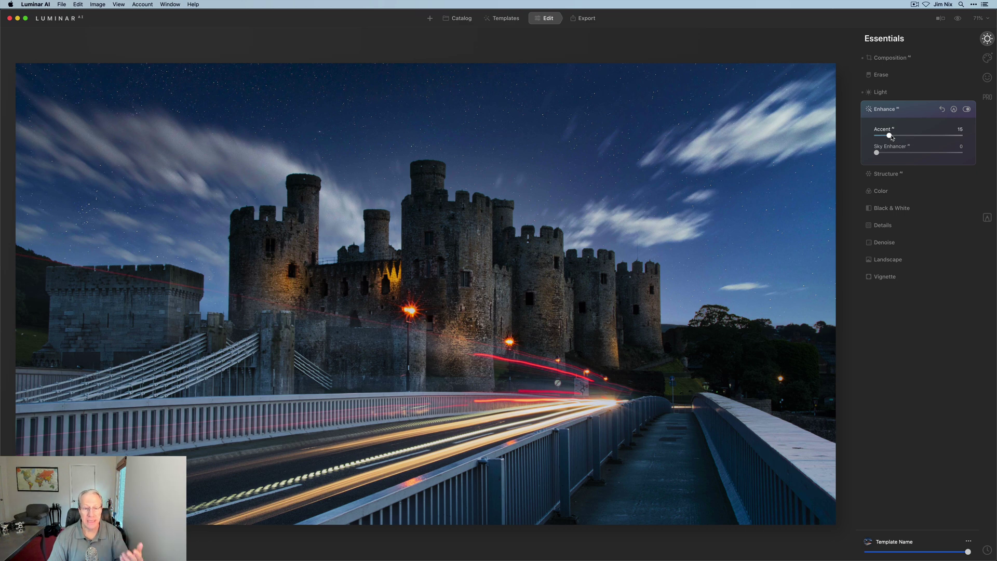
Step: Lower Structure Amount to -50 and paint its mask over the upper-right clouds
left_click(896, 179)
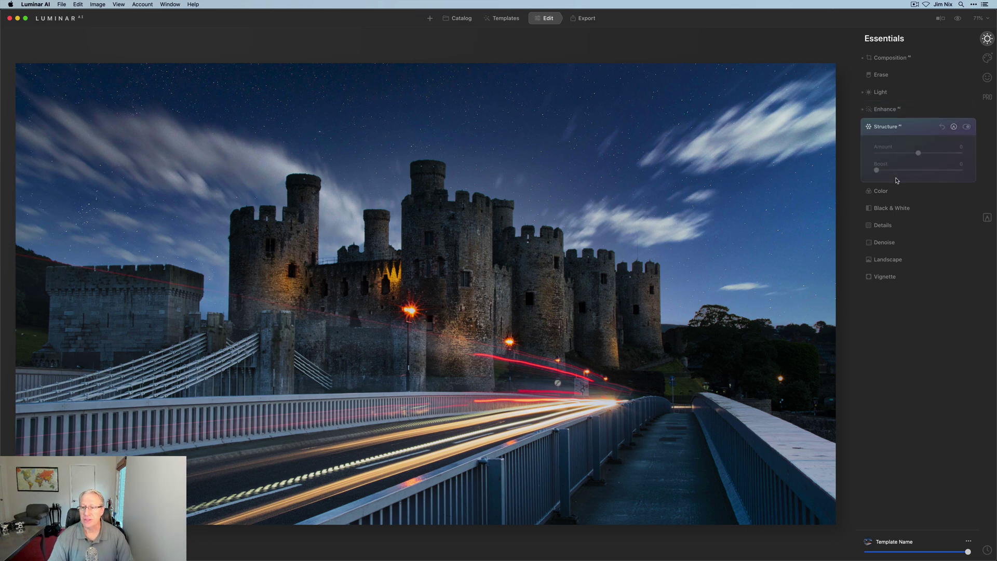
left_click_drag(919, 153, 899, 153)
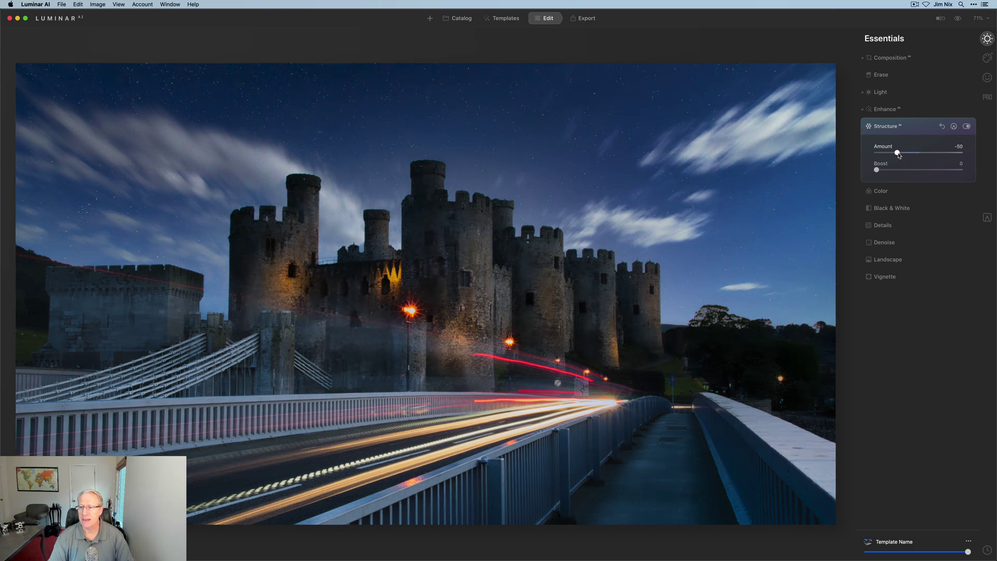
left_click(954, 126)
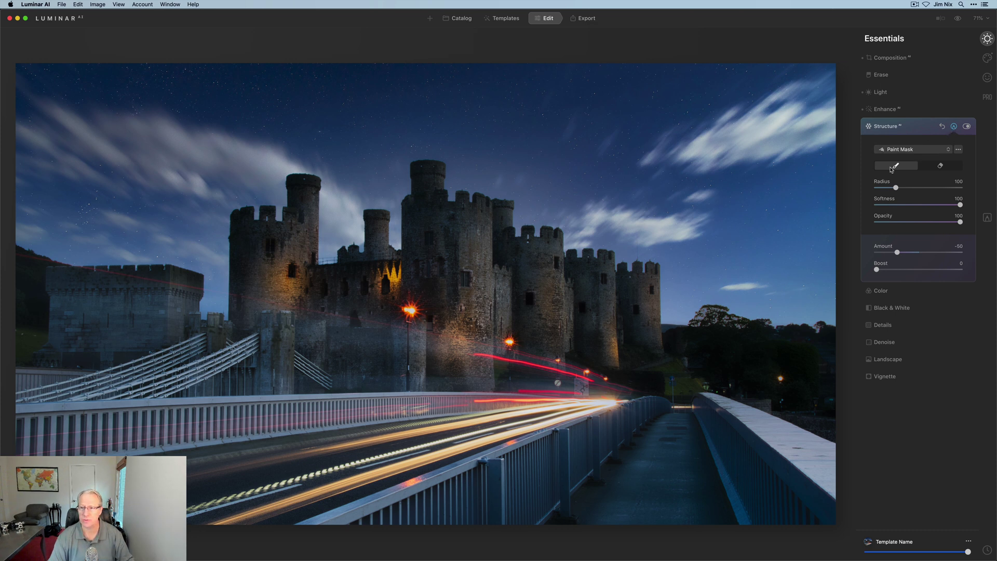
key("bracketright")
key("bracketright")
key("bracketright")
key("bracketright")
key("bracketright")
key("bracketright")
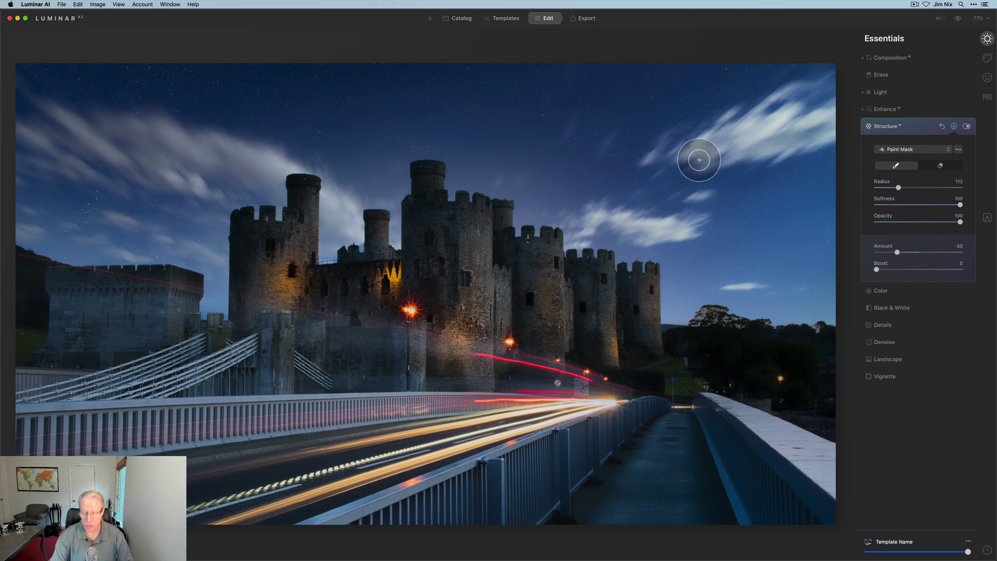
key("bracketright")
key("bracketright")
key("bracketright")
key("bracketright")
key("bracketright")
key("bracketright")
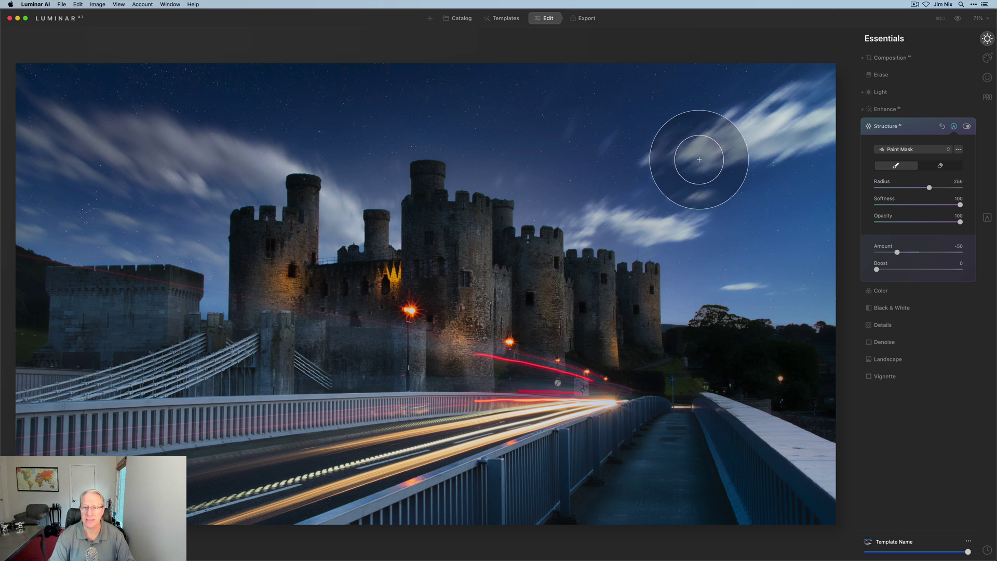
mouse_move(700, 167)
left_mouse_down()
mouse_move(699, 102)
mouse_move(784, 83)
mouse_move(770, 85)
mouse_move(776, 96)
mouse_move(794, 73)
mouse_move(815, 273)
mouse_move(804, 119)
mouse_move(824, 66)
mouse_move(811, 266)
mouse_move(792, 277)
mouse_move(706, 275)
mouse_move(741, 210)
mouse_move(693, 214)
mouse_move(698, 287)
mouse_move(814, 276)
mouse_move(664, 173)
mouse_move(646, 170)
mouse_move(648, 213)
mouse_move(545, 171)
mouse_move(582, 155)
mouse_move(624, 112)
mouse_move(736, 77)
mouse_move(505, 68)
mouse_move(514, 131)
mouse_move(492, 155)
mouse_move(491, 135)
mouse_move(411, 73)
mouse_move(430, 80)
mouse_move(431, 104)
mouse_move(385, 117)
mouse_move(370, 155)
mouse_move(378, 103)
mouse_move(240, 118)
mouse_move(255, 120)
mouse_move(251, 143)
mouse_move(227, 169)
mouse_move(142, 214)
mouse_move(37, 210)
mouse_move(199, 124)
mouse_move(0, 121)
mouse_move(246, 80)
mouse_move(48, 79)
mouse_move(49, 200)
mouse_move(257, 31)
mouse_move(289, 33)
mouse_move(369, 99)
mouse_move(269, 130)
mouse_move(245, 152)
left_mouse_up()
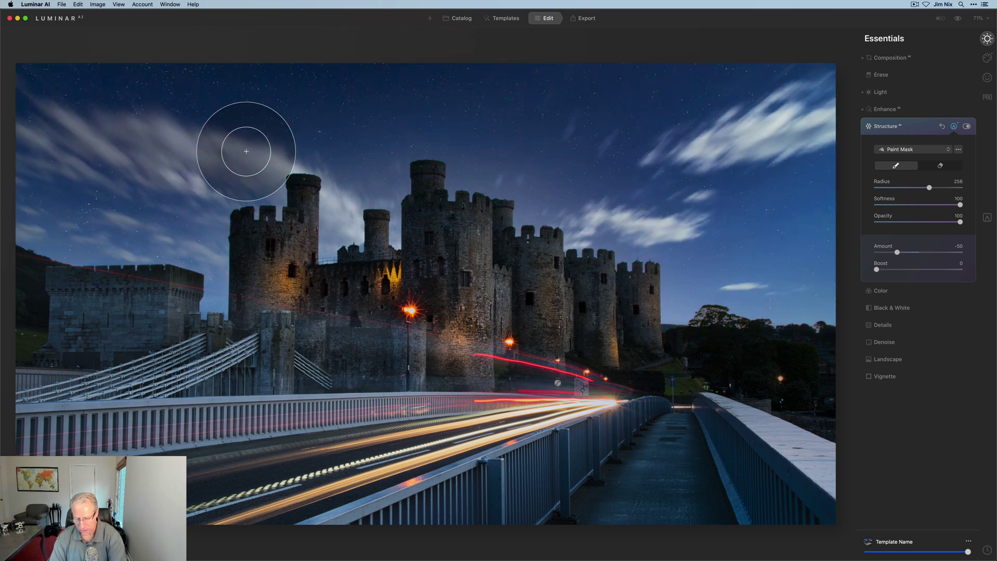
Step: With a smaller brush, extend the mask along the castle's left sky edge, then compare Structure off and on
key("bracketleft")
key("bracketleft")
key("bracketleft")
key("bracketleft")
key("bracketleft")
key("bracketleft")
key("bracketleft")
key("bracketleft")
key("bracketleft")
key("bracketleft")
key("bracketleft")
key("bracketleft")
key("bracketleft")
key("bracketleft")
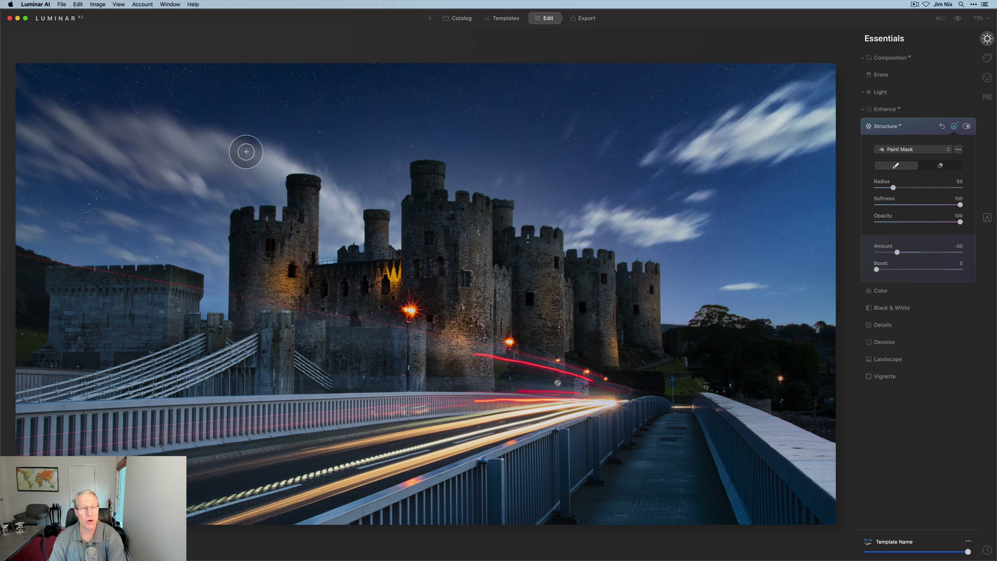
mouse_move(260, 155)
left_mouse_down()
mouse_move(271, 183)
mouse_move(222, 192)
mouse_move(198, 238)
mouse_move(209, 248)
mouse_move(76, 248)
mouse_move(16, 232)
mouse_move(226, 202)
mouse_move(302, 141)
mouse_move(341, 162)
mouse_move(340, 199)
mouse_move(225, 200)
mouse_move(211, 239)
left_mouse_up()
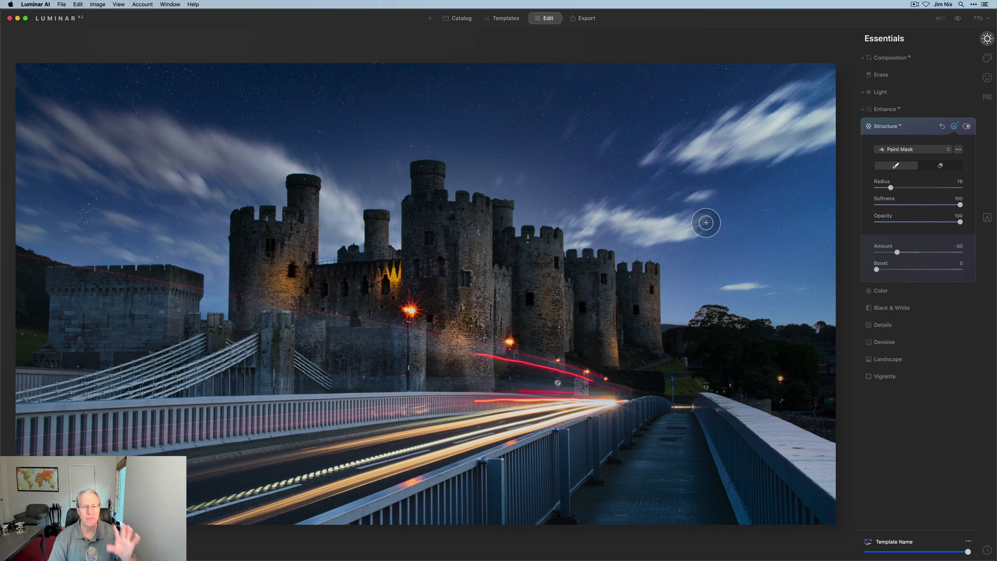
left_click(967, 127)
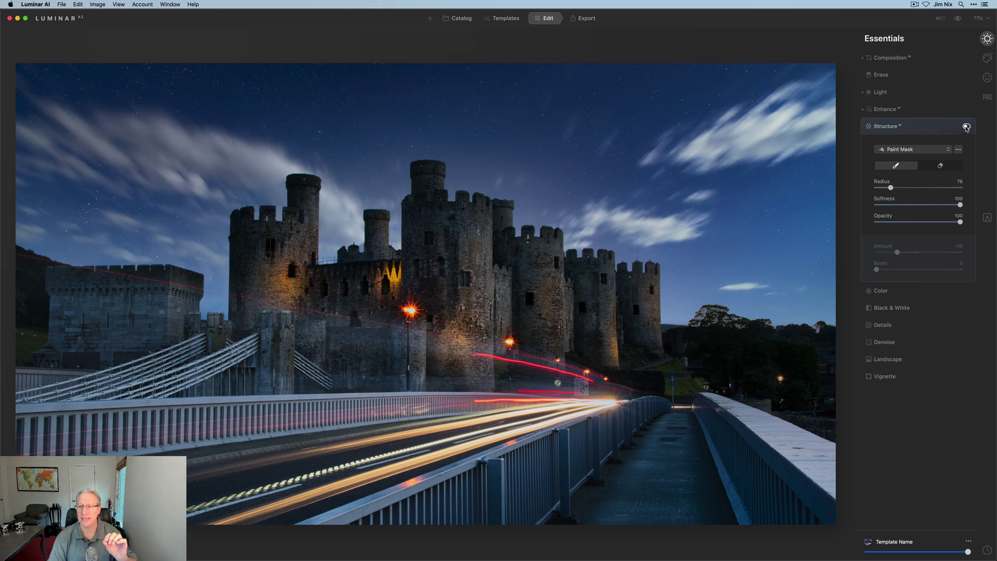
left_click(967, 127)
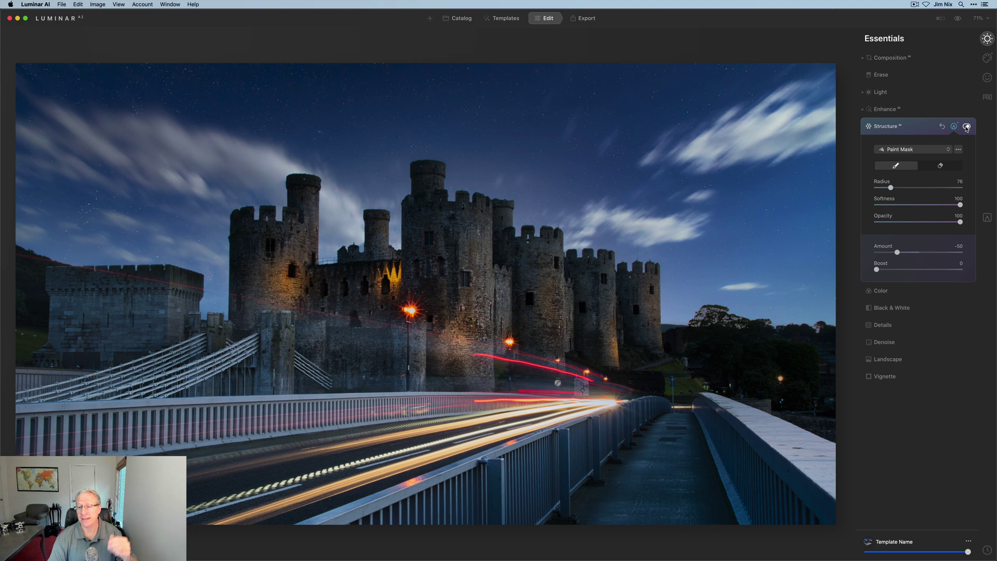
Step: Close Structure and set Details to Small Details 12 and Medium Details 11
left_click(955, 127)
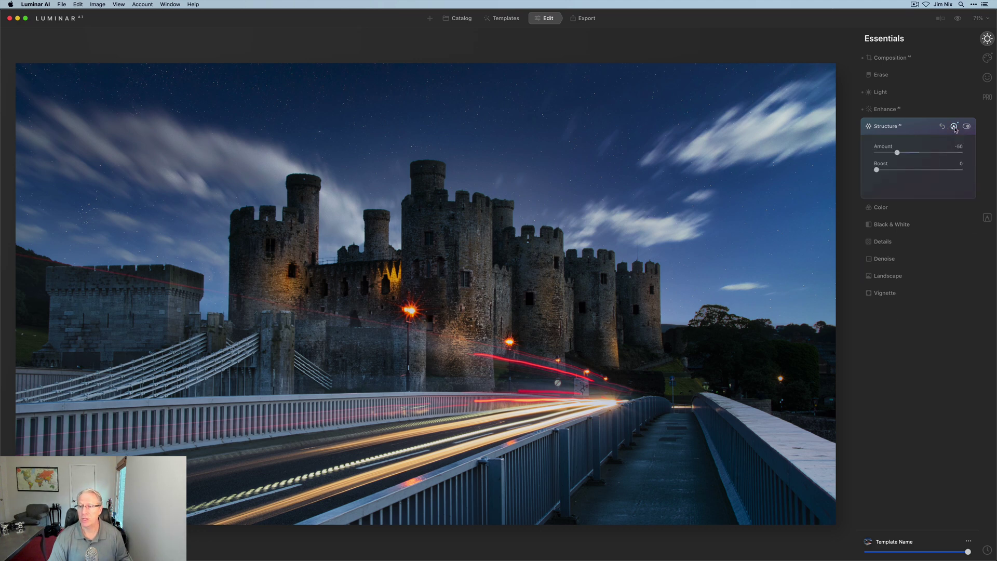
left_click(925, 129)
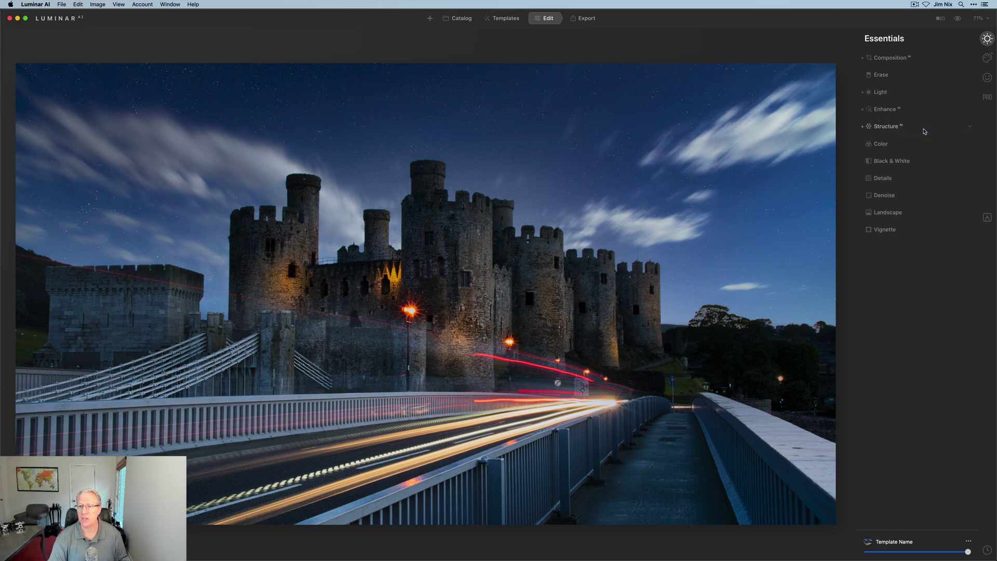
left_click(902, 177)
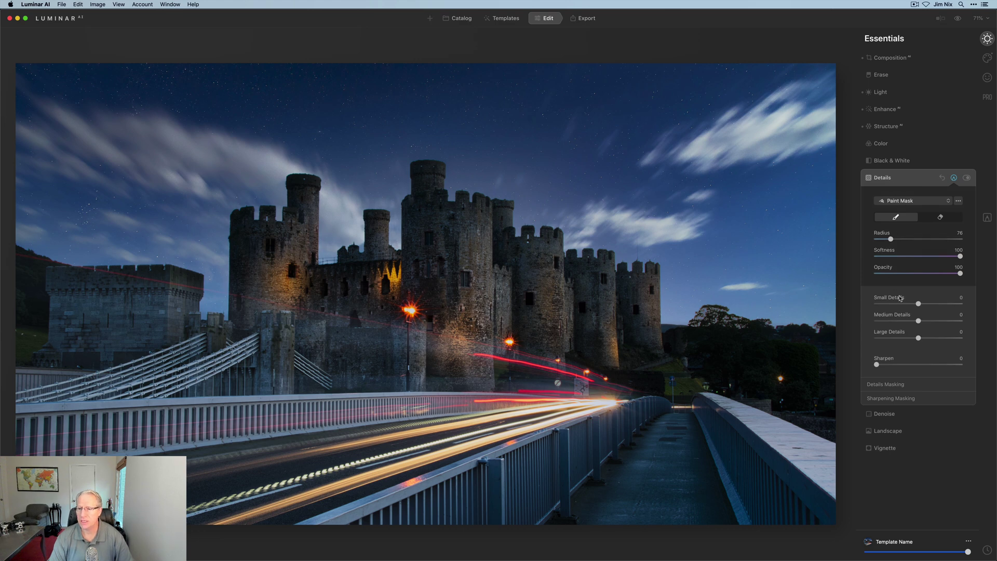
left_click_drag(919, 303, 924, 321)
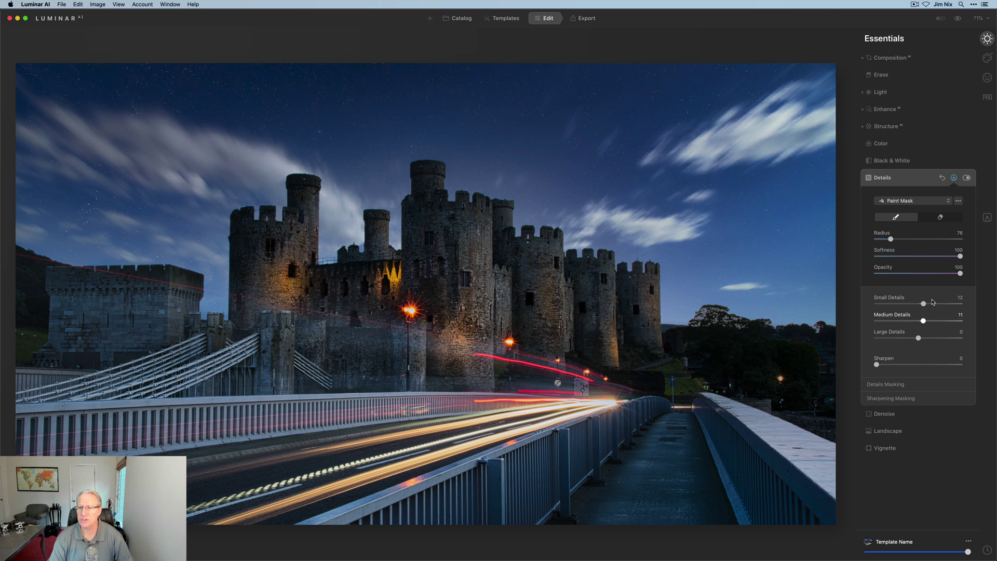
Step: Paint the Details mask over the right-hand towers and the bridge light trails
left_click(956, 179)
left_click(959, 180)
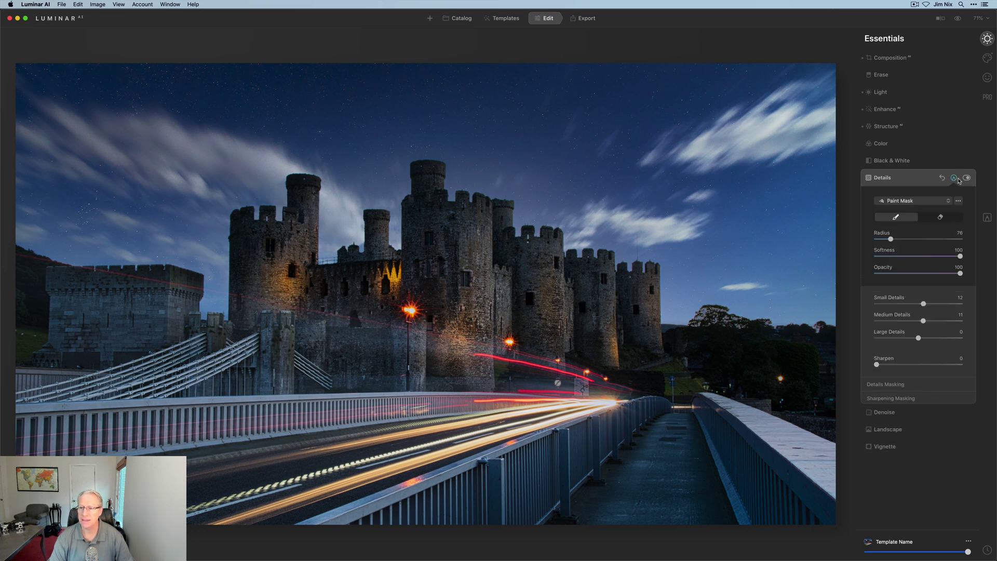
key("bracketright")
key("bracketright")
key("bracketright")
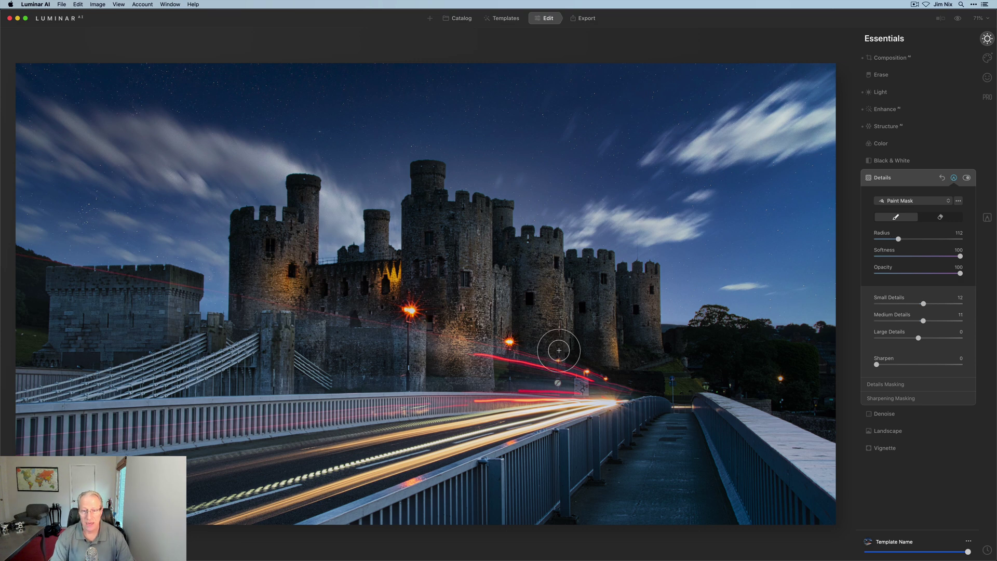
key("bracketright")
key("bracketright")
key("bracketright")
key("bracketright")
key("bracketright")
mouse_move(559, 349)
left_mouse_down()
mouse_move(601, 344)
mouse_move(632, 322)
mouse_move(638, 300)
mouse_move(555, 307)
mouse_move(528, 272)
mouse_move(459, 265)
mouse_move(443, 232)
mouse_move(476, 306)
mouse_move(464, 316)
mouse_move(419, 345)
mouse_move(383, 307)
mouse_move(323, 318)
mouse_move(296, 304)
mouse_move(281, 271)
mouse_move(295, 360)
mouse_move(274, 358)
mouse_move(498, 354)
mouse_move(478, 350)
mouse_move(484, 311)
mouse_move(461, 250)
mouse_move(442, 236)
mouse_move(430, 294)
mouse_move(347, 323)
mouse_move(338, 353)
left_mouse_up()
key("bracketright")
key("bracketright")
key("bracketright")
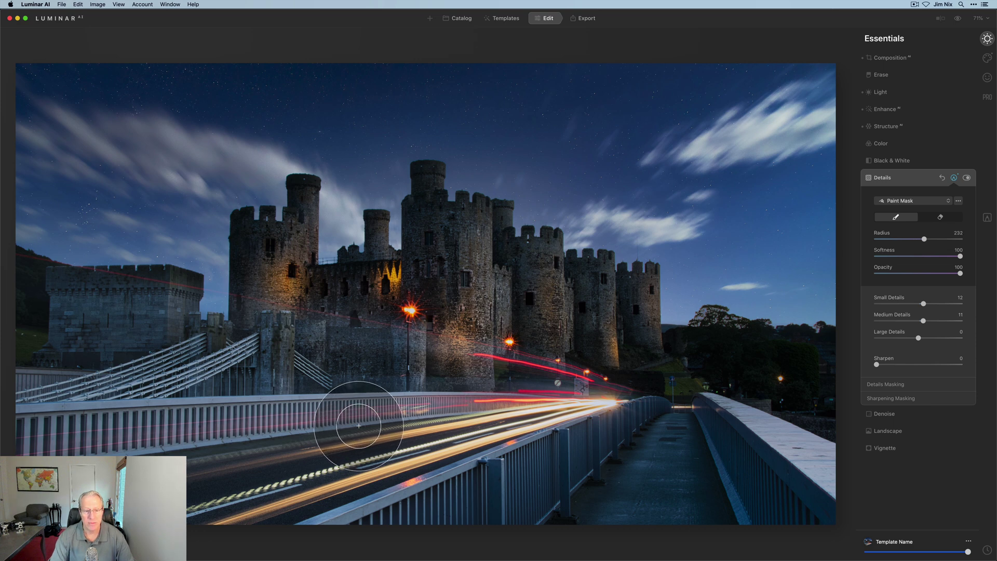
key("bracketright")
mouse_move(356, 412)
left_mouse_down()
mouse_move(595, 395)
mouse_move(376, 488)
mouse_move(349, 439)
mouse_move(239, 449)
mouse_move(213, 463)
mouse_move(221, 489)
mouse_move(273, 493)
mouse_move(208, 388)
mouse_move(236, 358)
mouse_move(231, 378)
left_mouse_up()
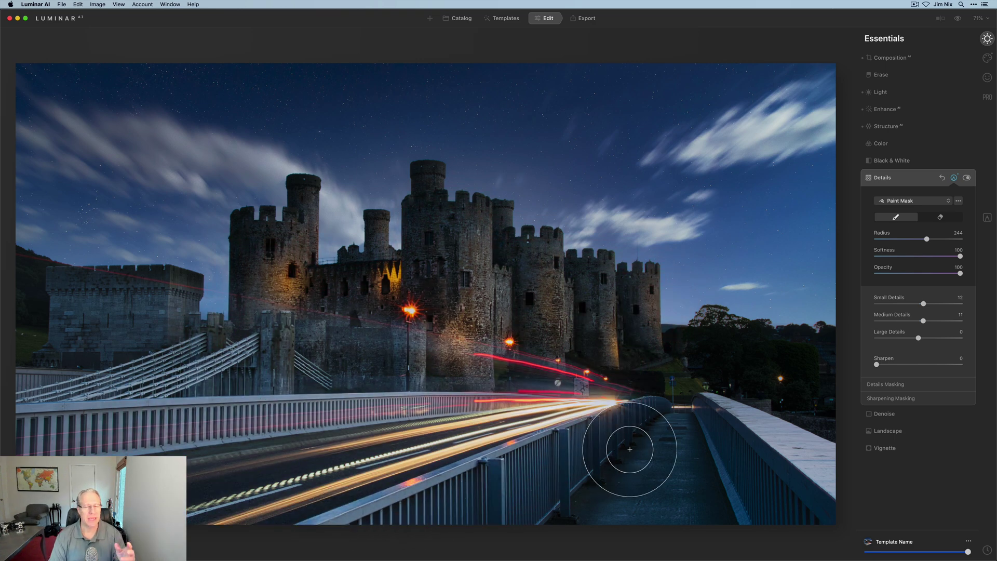
left_click(954, 178)
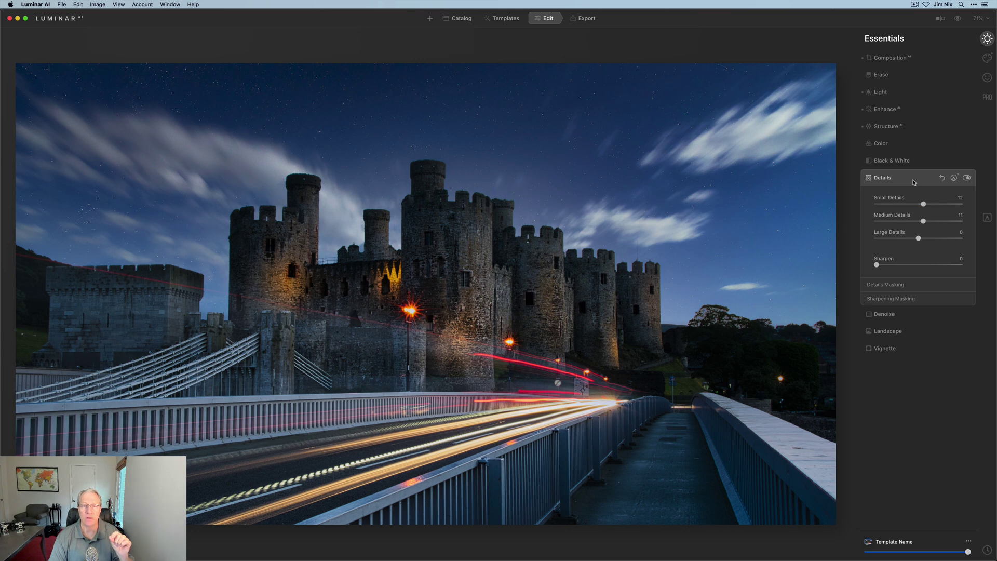
Step: Raise Landscape Golden Hour to 27 and toggle the tool off and on to compare
left_click(888, 331)
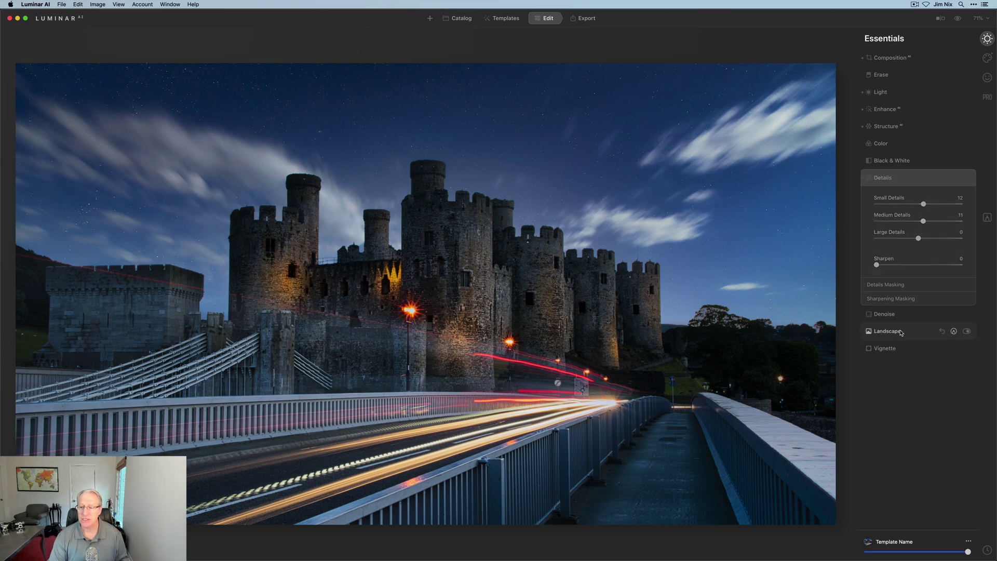
left_click_drag(878, 257, 902, 259)
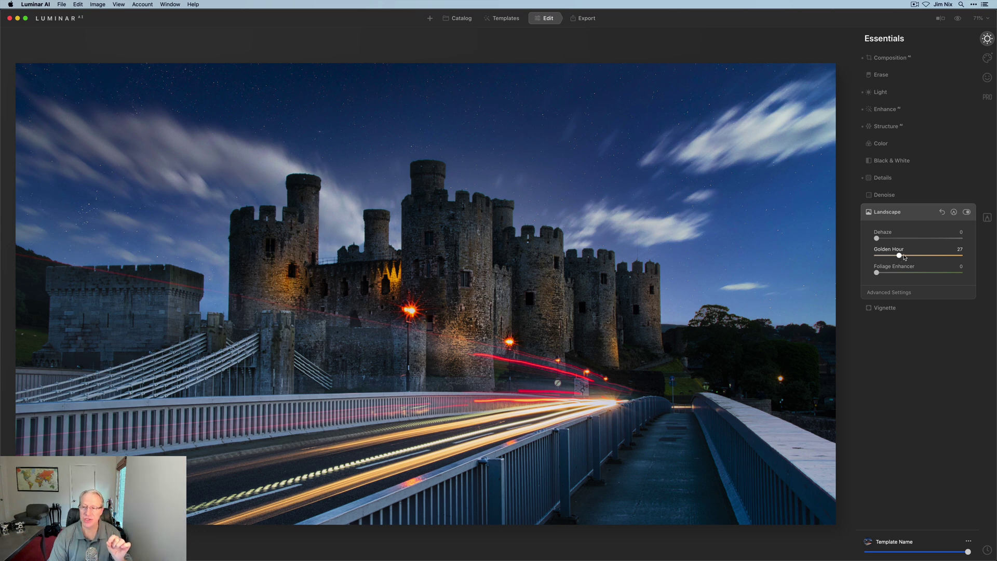
left_click(966, 213)
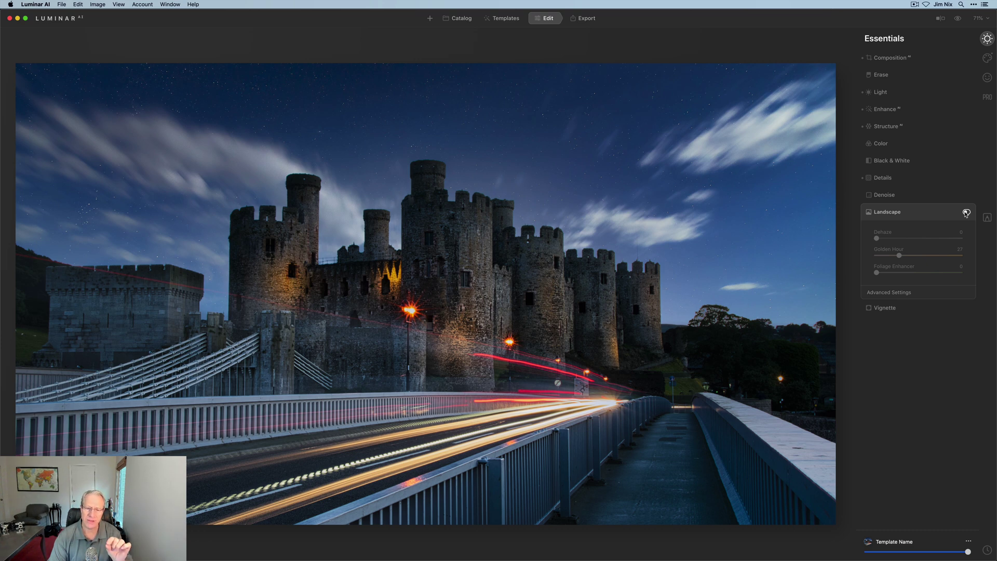
left_click(966, 213)
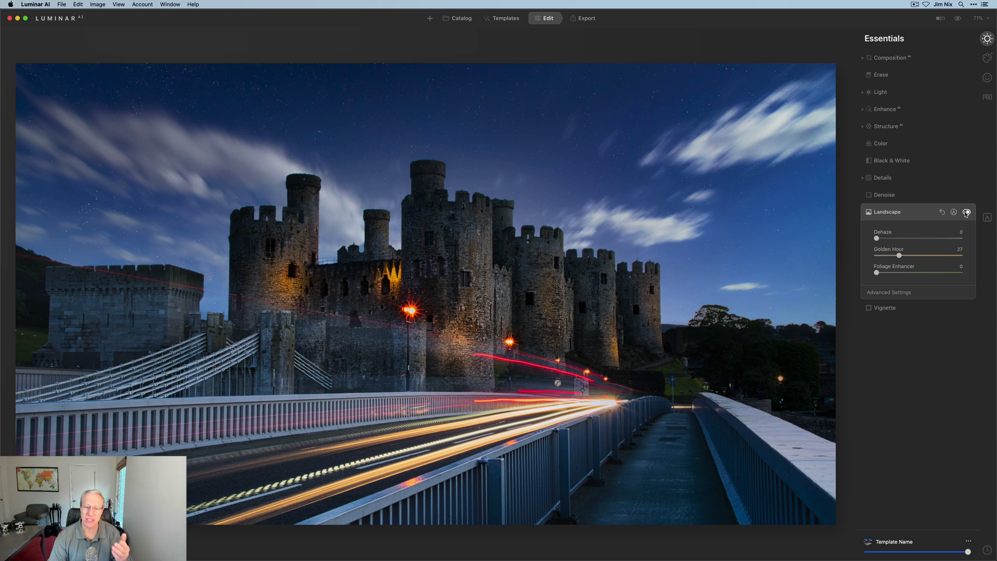
Step: Add a Vignette with Amount -32, Size 30 and Inner Light 27, comparing it on and off
left_click(885, 308)
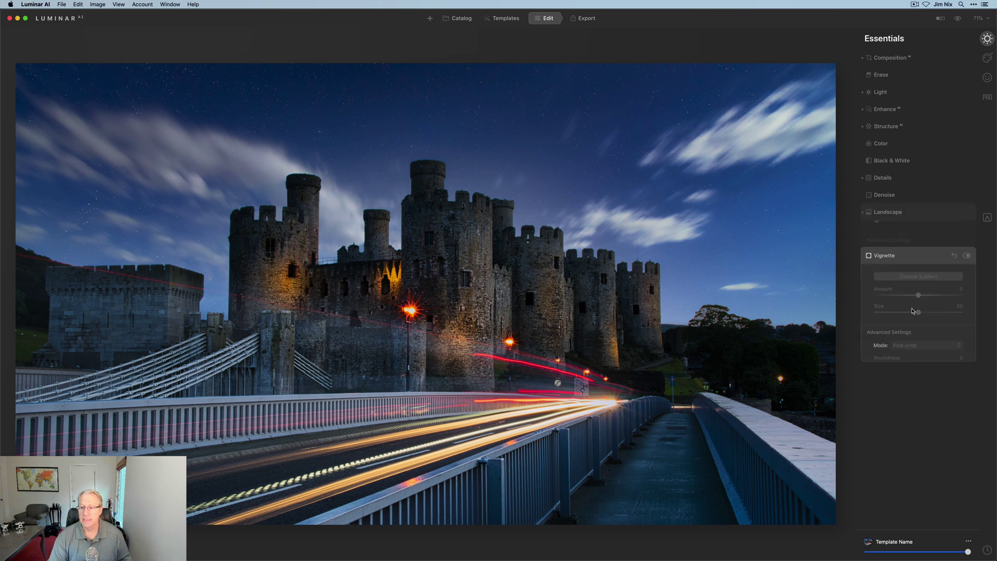
left_click_drag(919, 270, 902, 287)
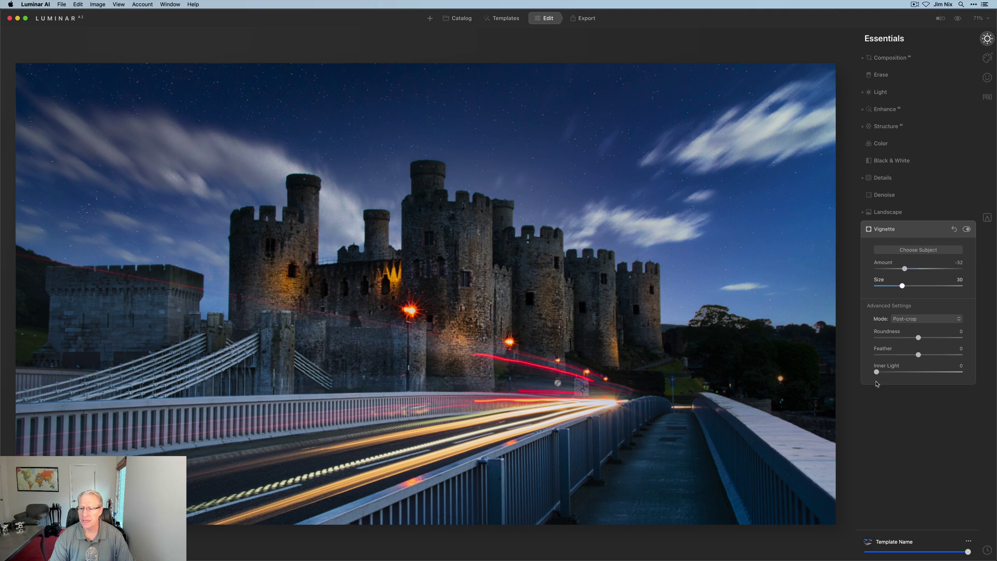
left_click_drag(877, 372, 902, 374)
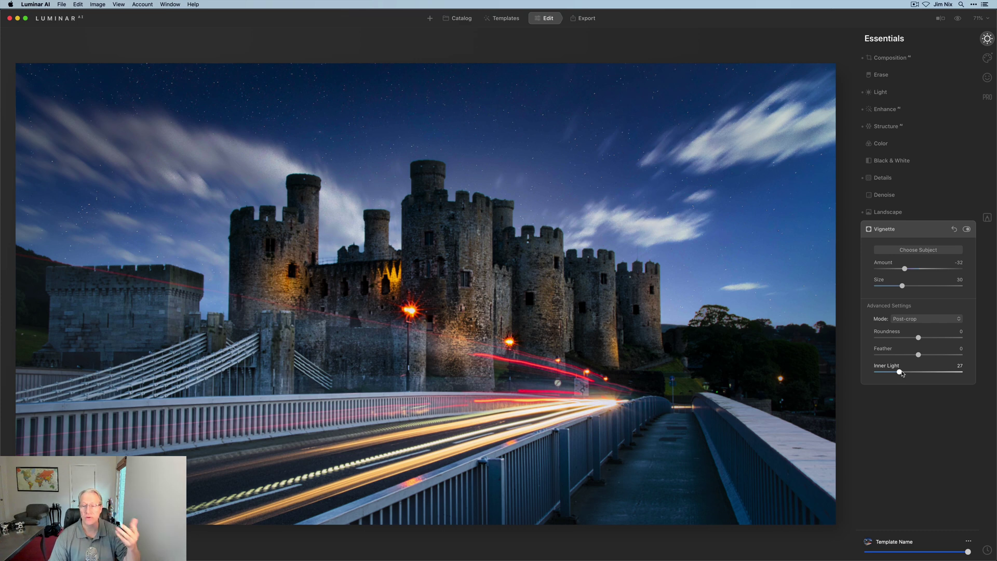
left_click(967, 229)
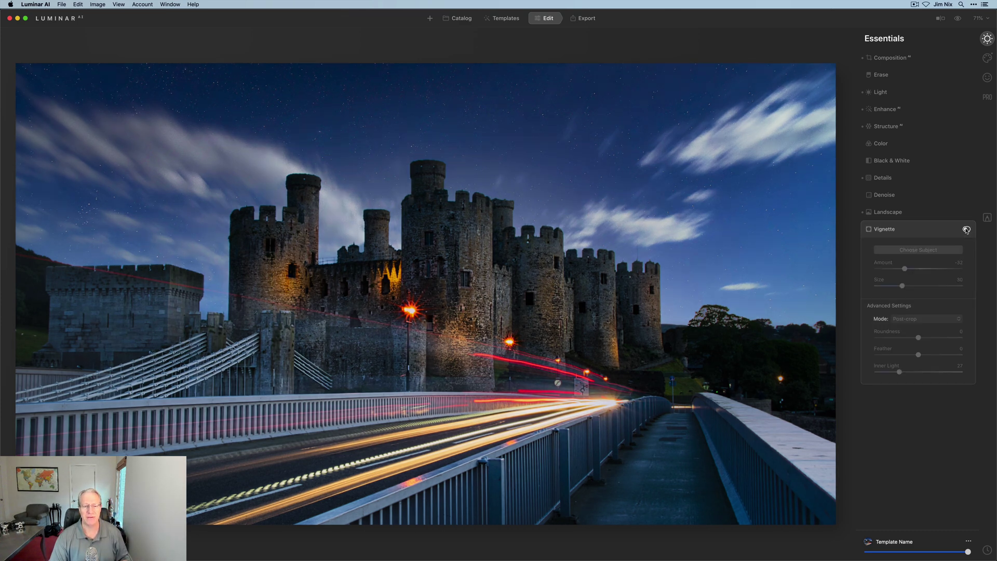
left_click(966, 230)
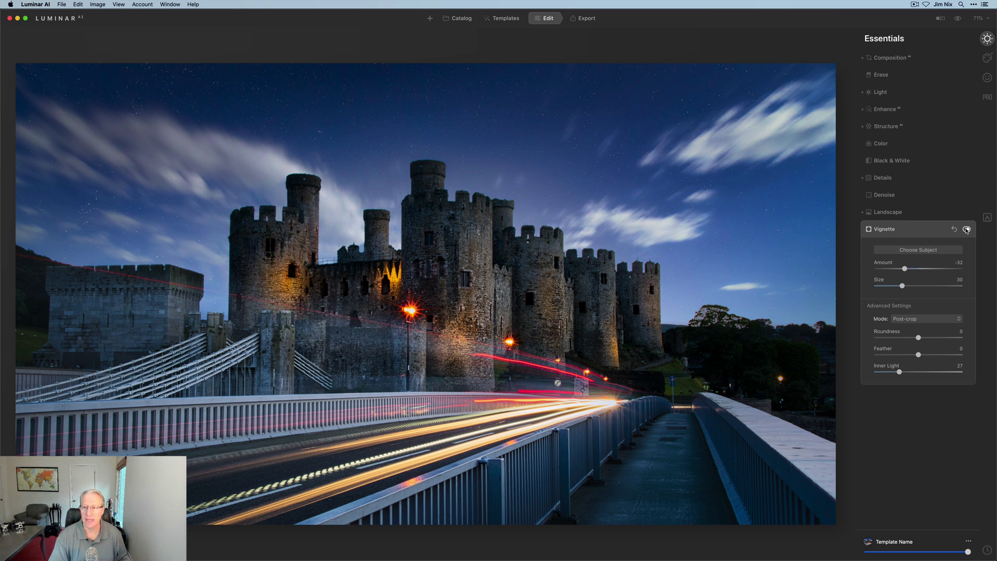
left_click(967, 230)
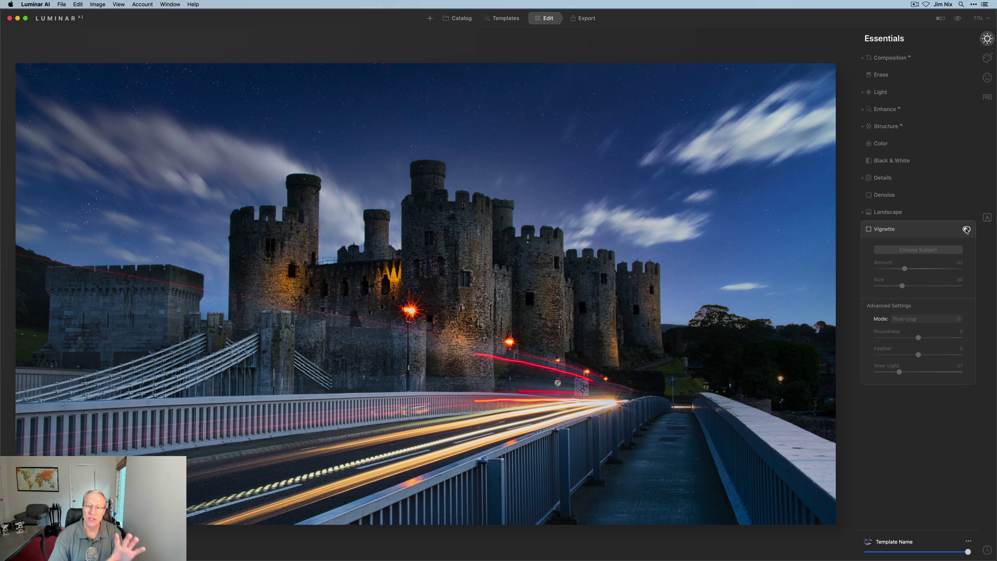
left_click(966, 230)
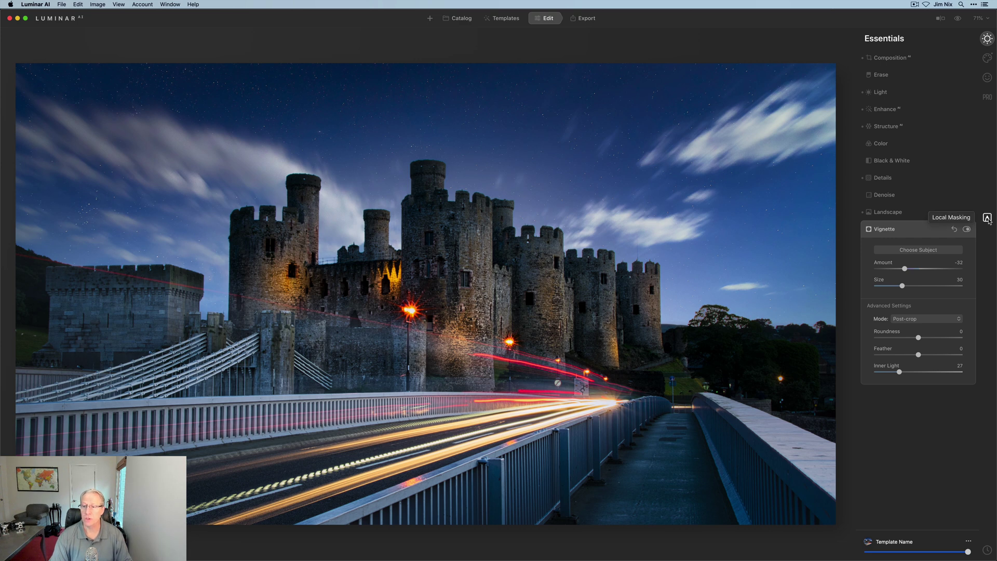
Step: In Local Masking, add a Basic adjustment layer with Exposure -1.15
left_click(987, 218)
left_click(965, 40)
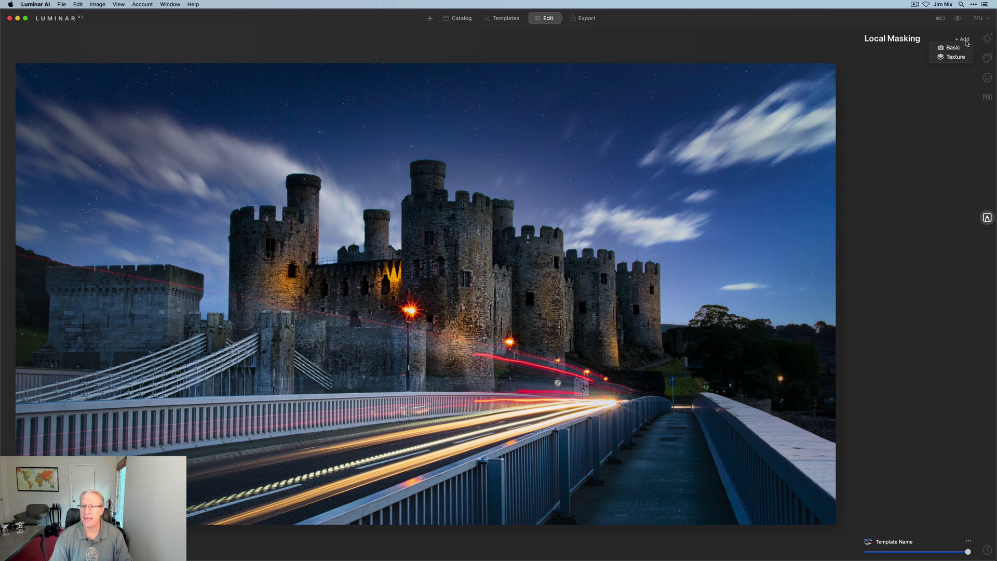
left_click(953, 48)
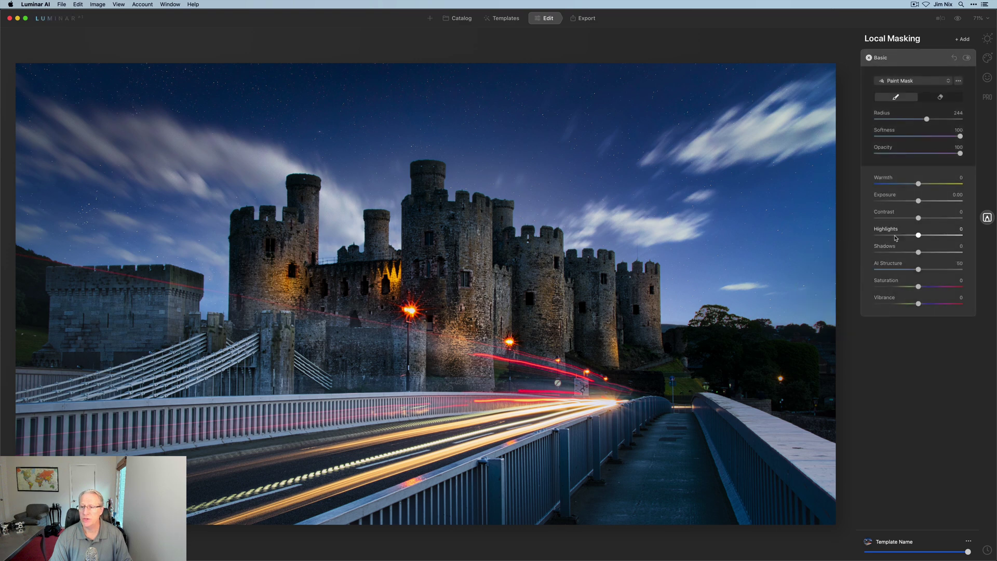
left_click_drag(918, 201, 909, 202)
Step: Limit the layer with a Gradient Mask drawn over the lower-right bridge walkway
left_click(923, 82)
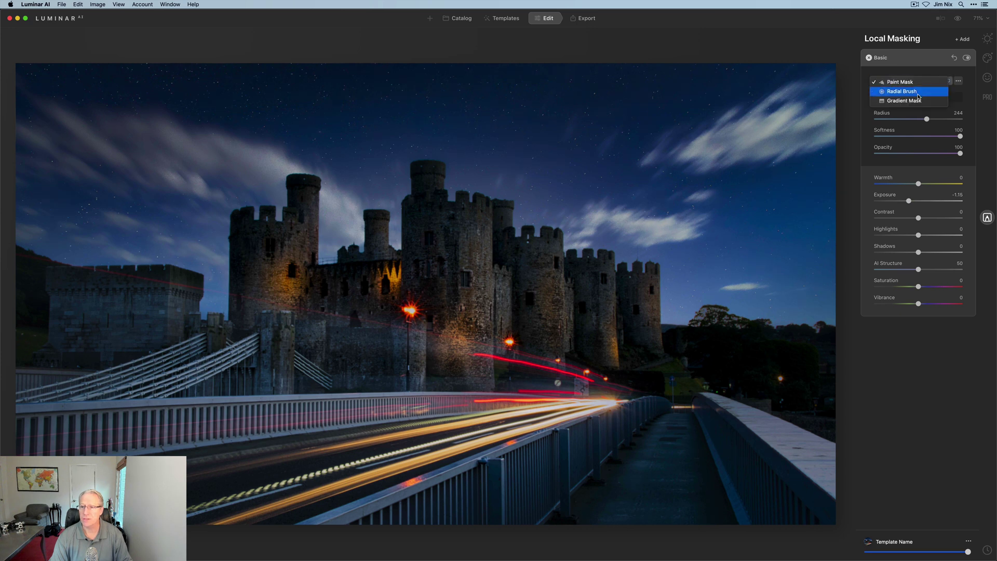
left_click(918, 101)
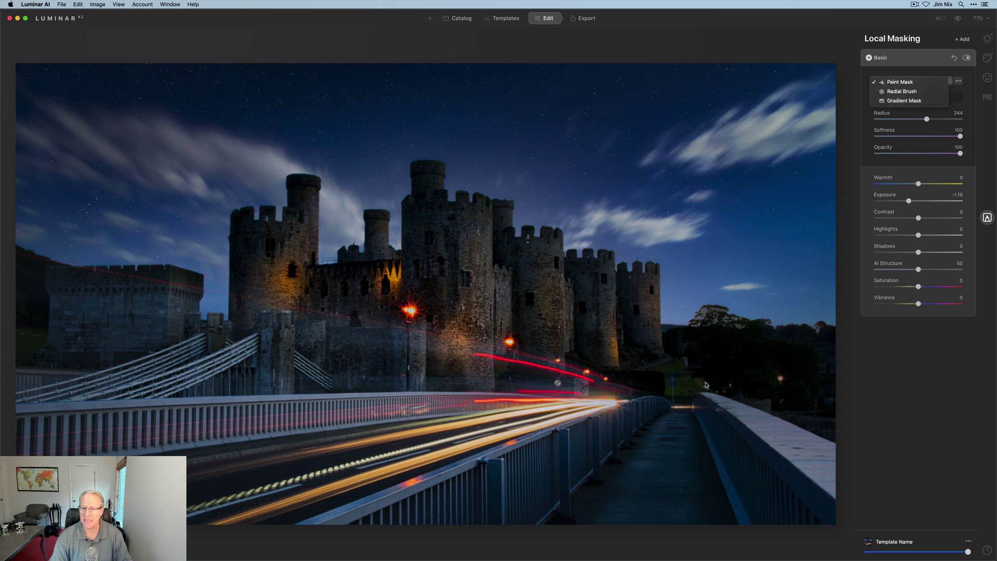
left_click_drag(647, 406, 630, 369)
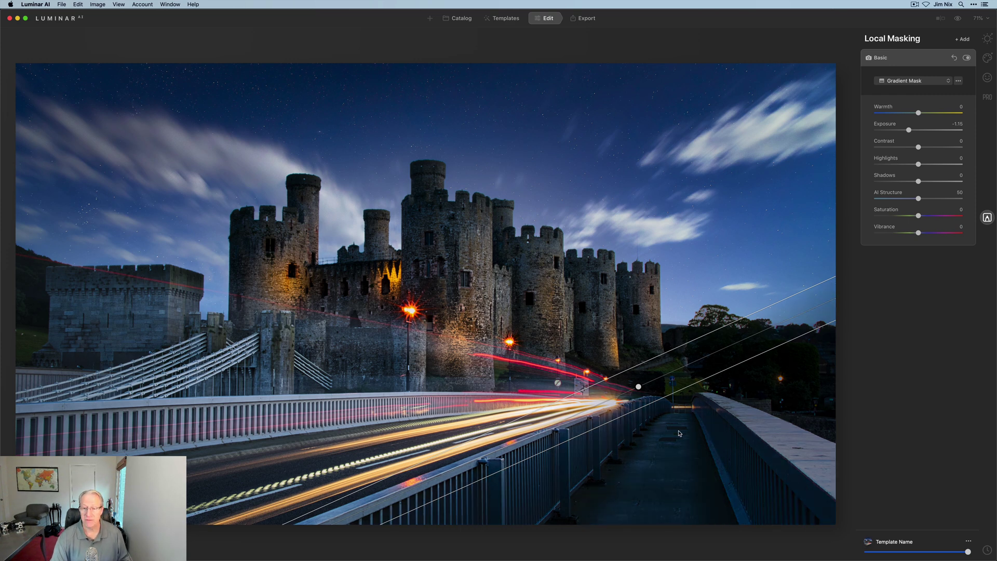
Step: Check the gradient's red mask overlay, then lower the layer's Exposure to -1.61
key("/")
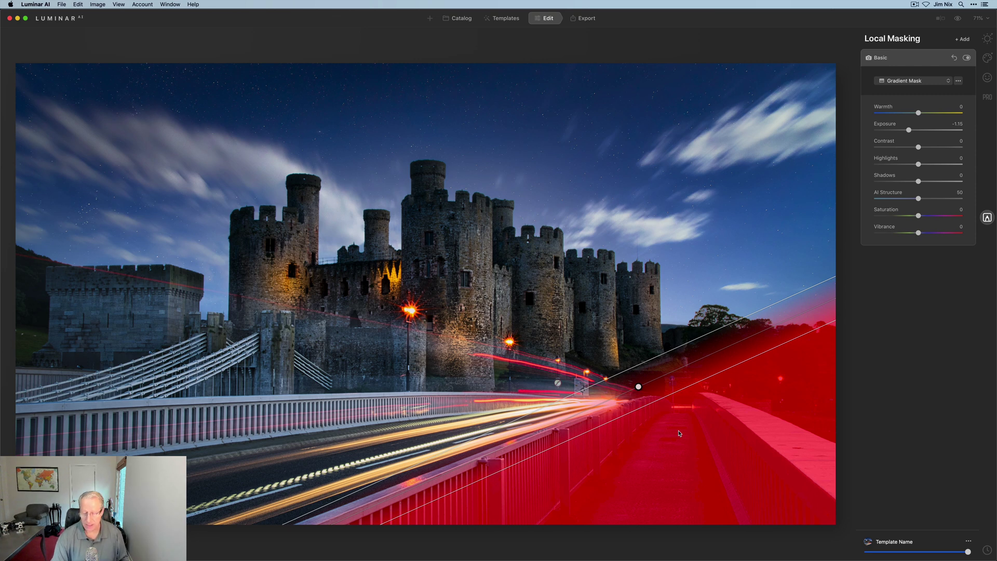
key("/")
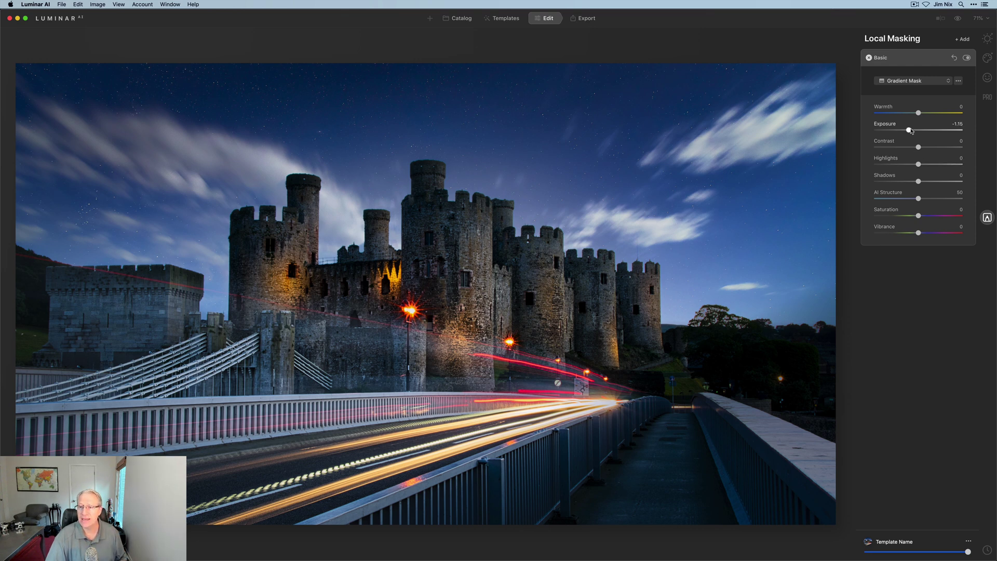
left_click_drag(909, 131, 906, 132)
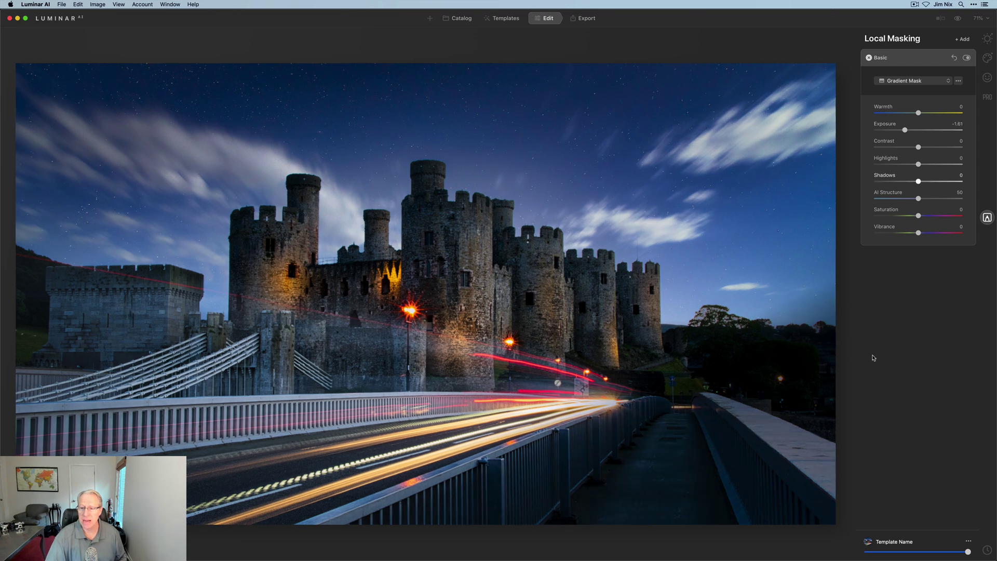
Step: Switch to a Paint Mask, erase it near the photo's right edge, and set Exposure to -1.23
left_click(914, 80)
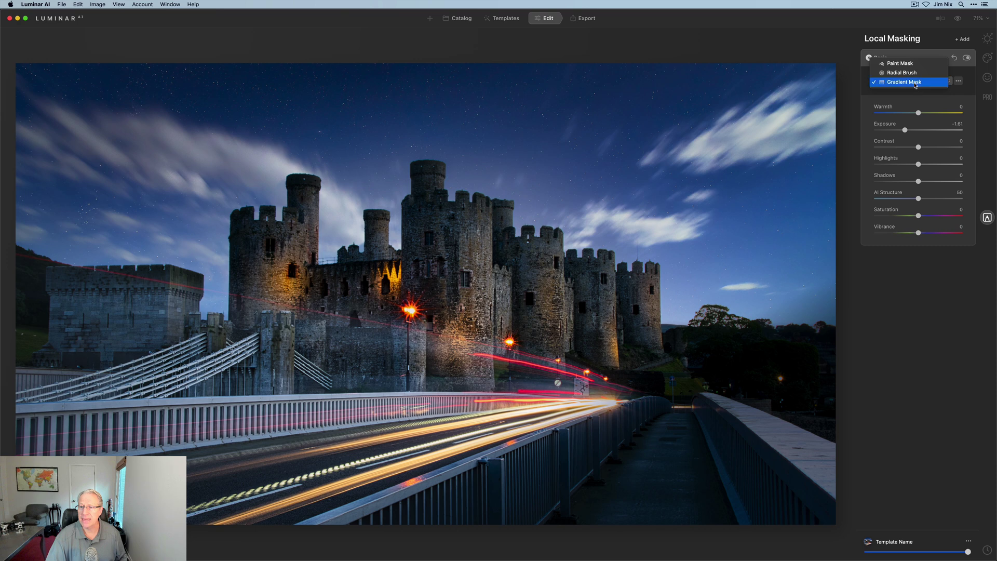
left_click(902, 62)
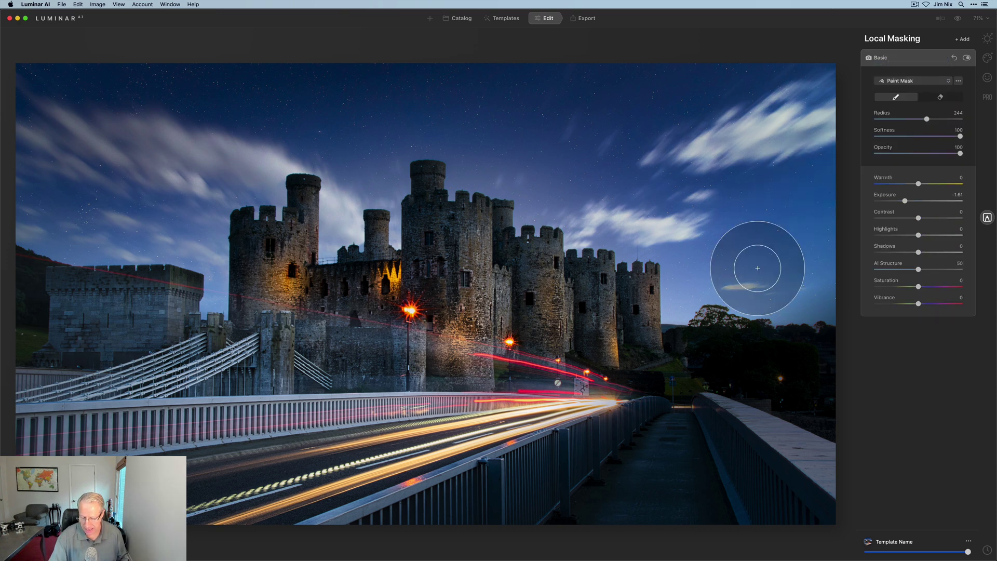
key("alt")
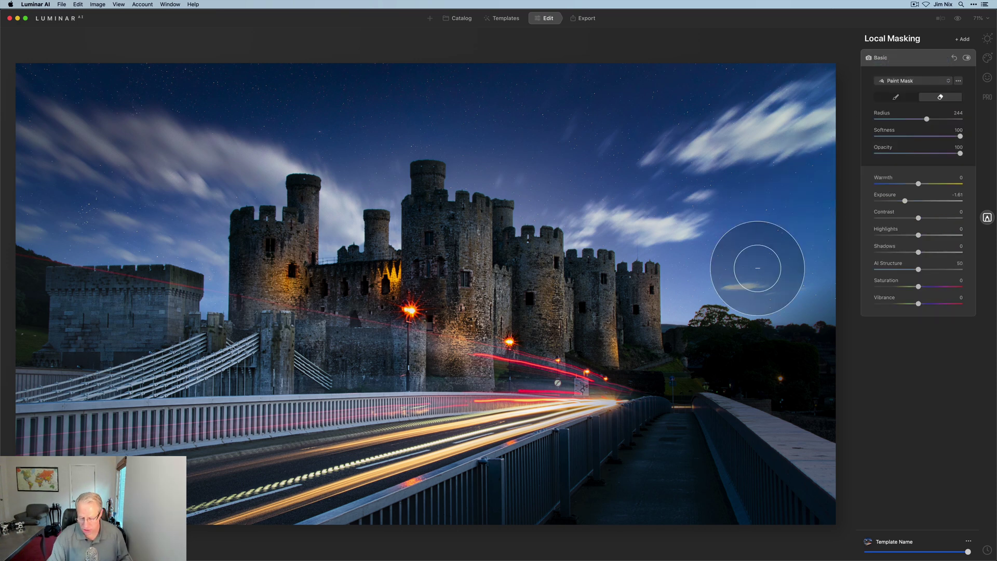
key("bracketleft")
key("bracketleft")
key("bracketleft")
key("bracketleft")
key("bracketleft")
key("bracketleft")
key("bracketleft")
key("bracketleft")
key("bracketleft")
key("bracketleft")
key("bracketleft")
key("bracketleft")
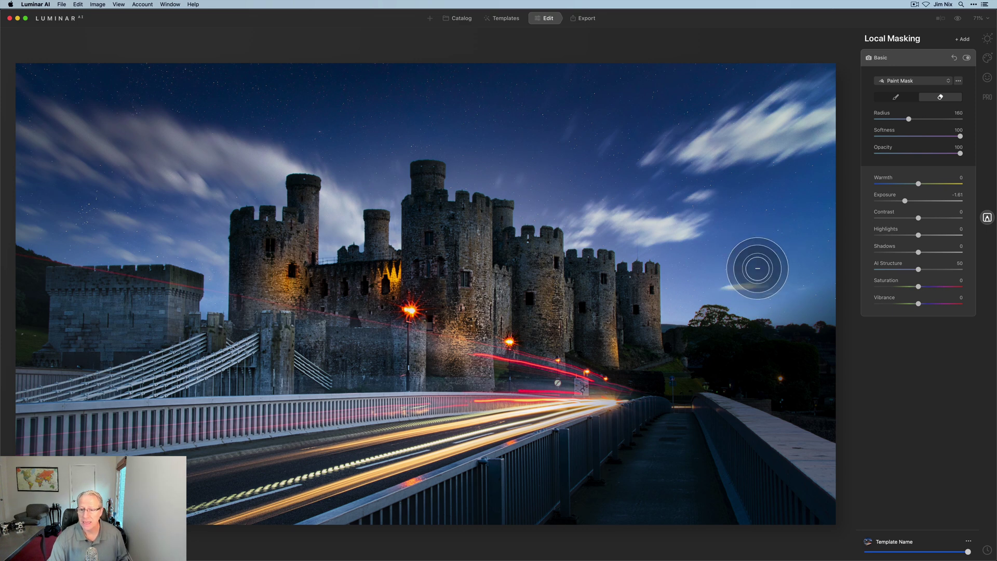
mouse_move(795, 290)
left_mouse_down()
mouse_move(833, 290)
mouse_move(812, 291)
mouse_move(833, 301)
mouse_move(759, 305)
mouse_move(843, 312)
mouse_move(819, 280)
left_mouse_up()
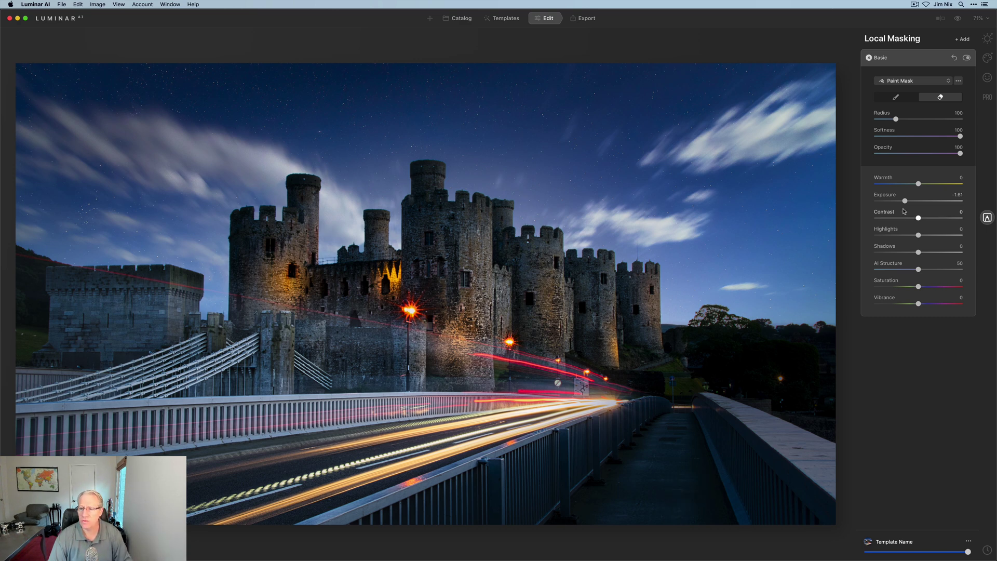
left_click_drag(907, 202, 909, 204)
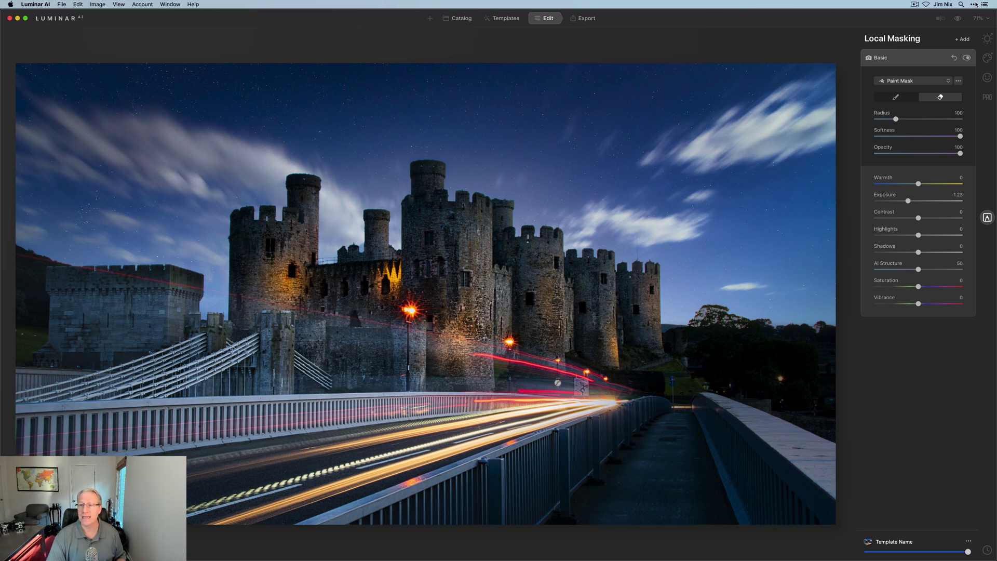
Step: Compare the edit with the original, then sweep the Before/After split divider across the photo before turning it off
left_click(959, 19)
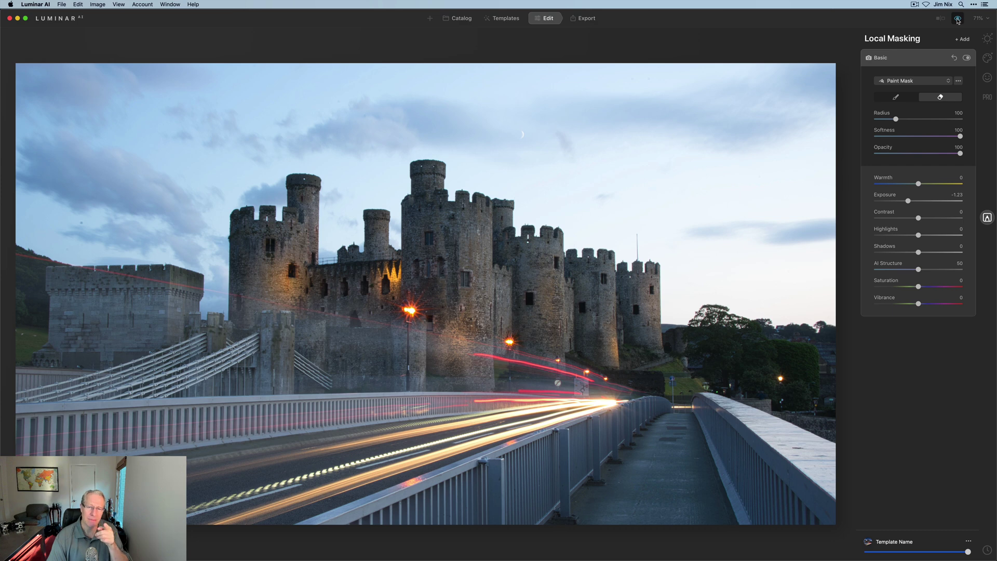
left_click(959, 20)
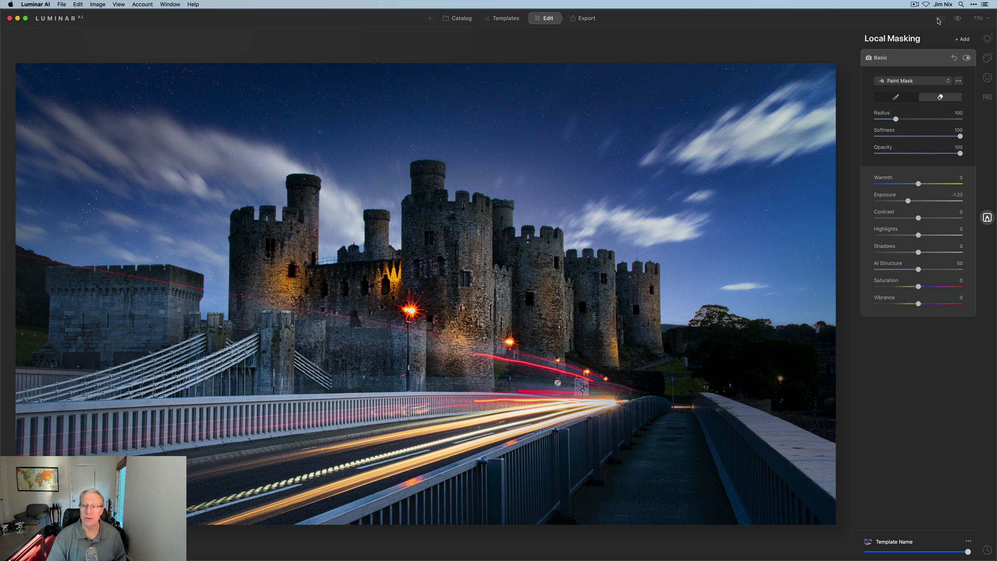
left_click(939, 20)
left_click_drag(367, 151, 167, 166)
left_click(653, 164)
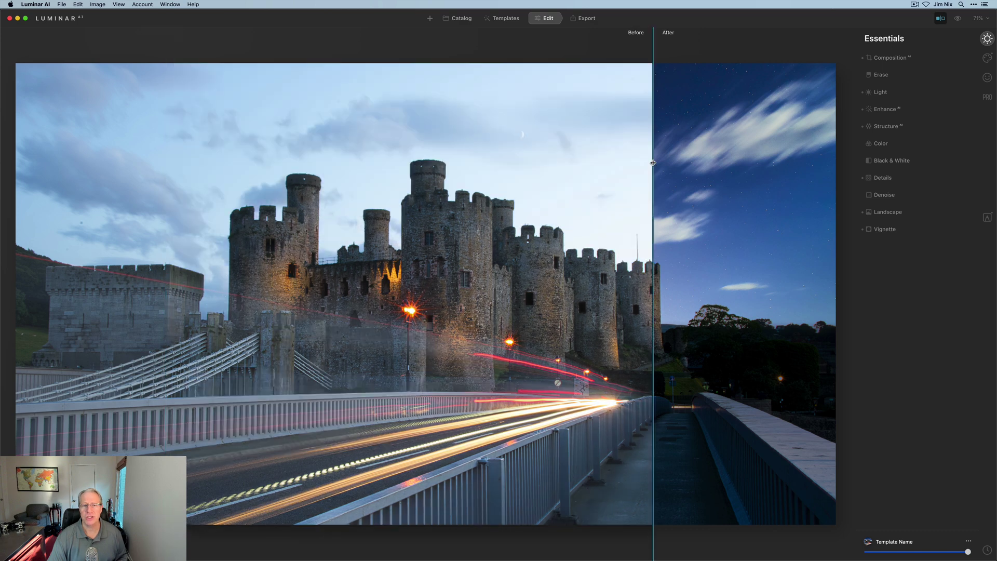
left_click_drag(653, 163, 316, 187)
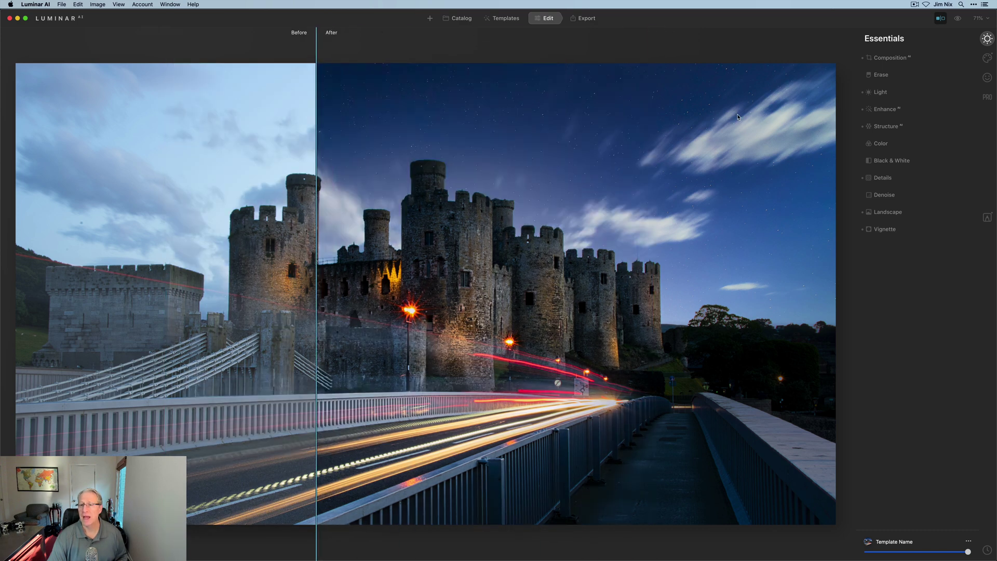
left_click(941, 19)
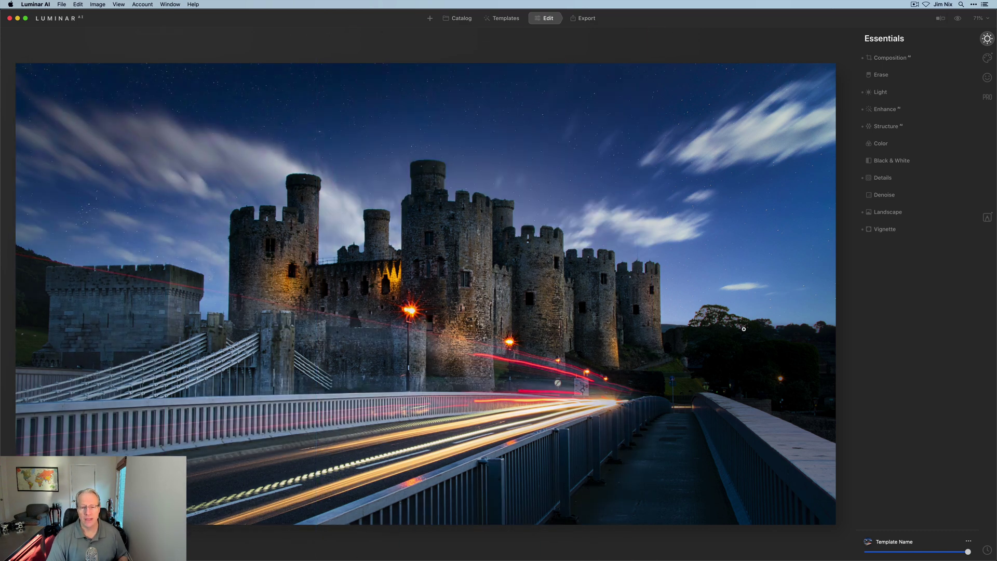